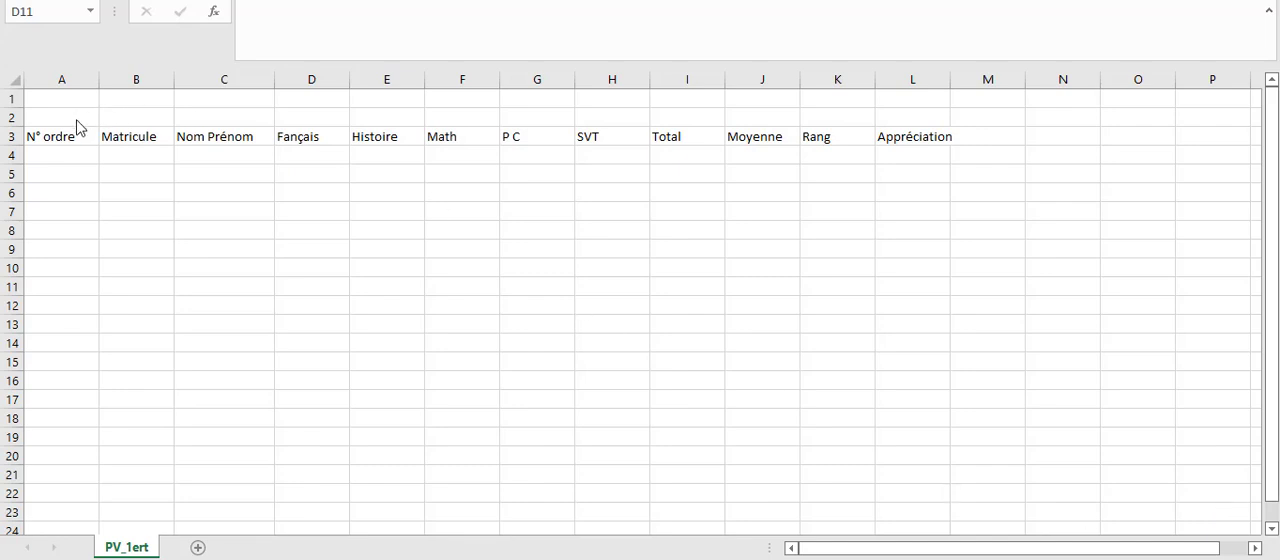
Enter the placeholder "Nom Prénom 1" in cell C4 of the Nom Prénom column.
{"action": "left_click", "coordinate": [57, 137]}
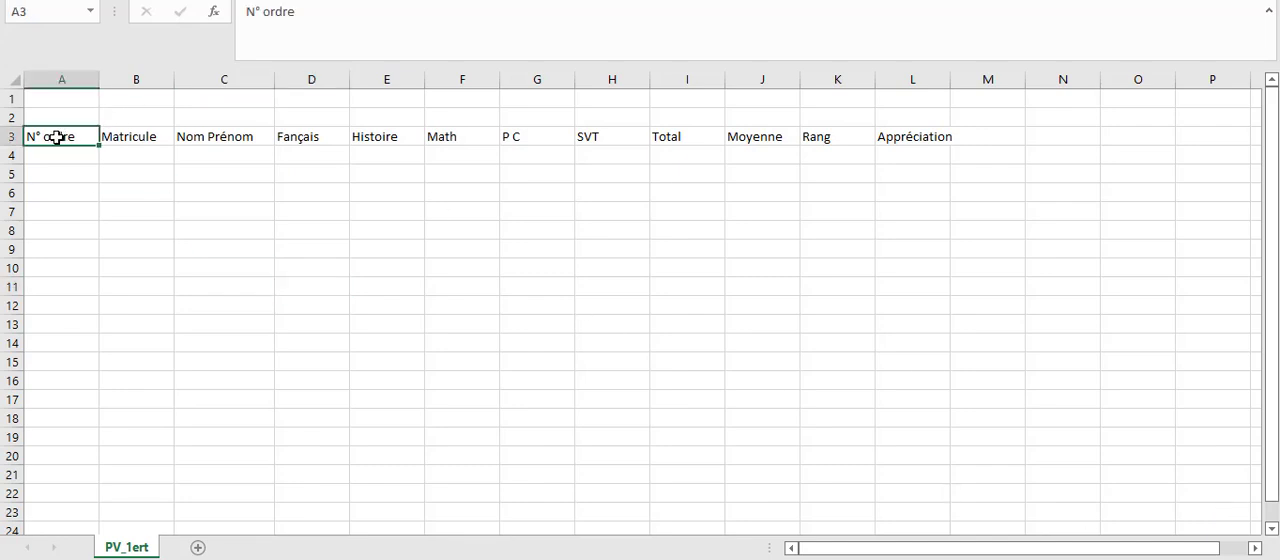
{"action": "left_click", "coordinate": [57, 154]}
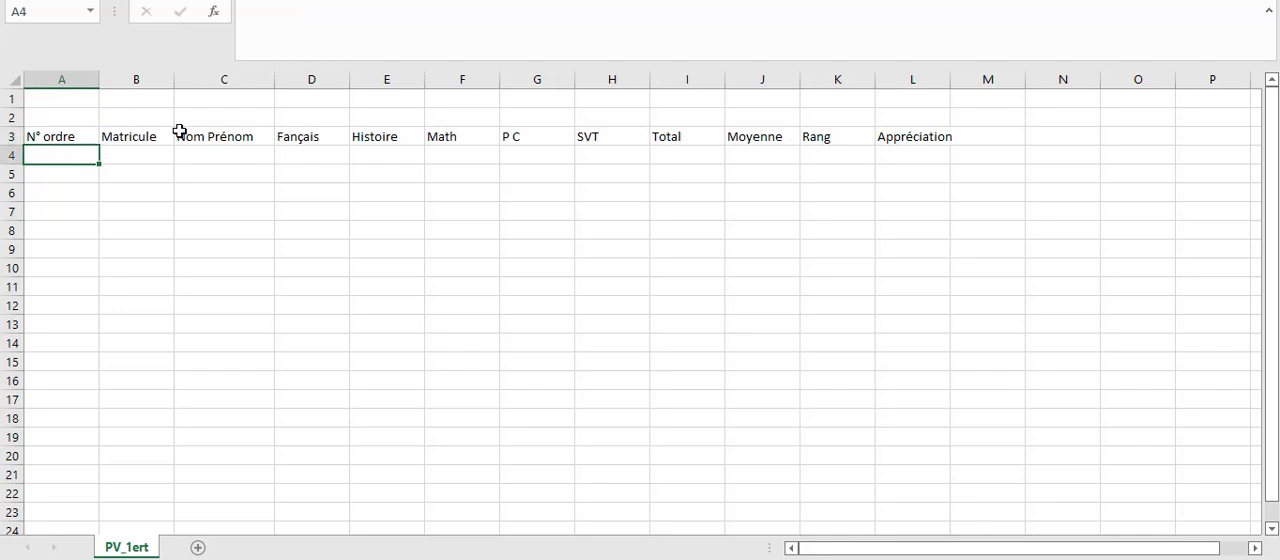
{"action": "left_click", "coordinate": [201, 152]}
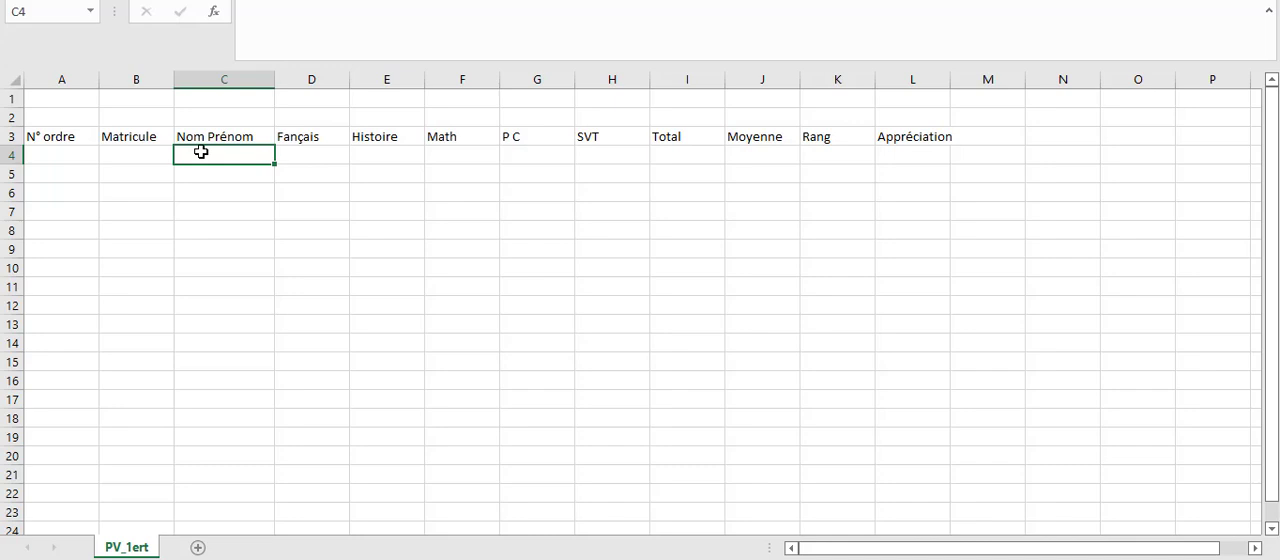
{"action": "type", "text": "Nom Prénom"}
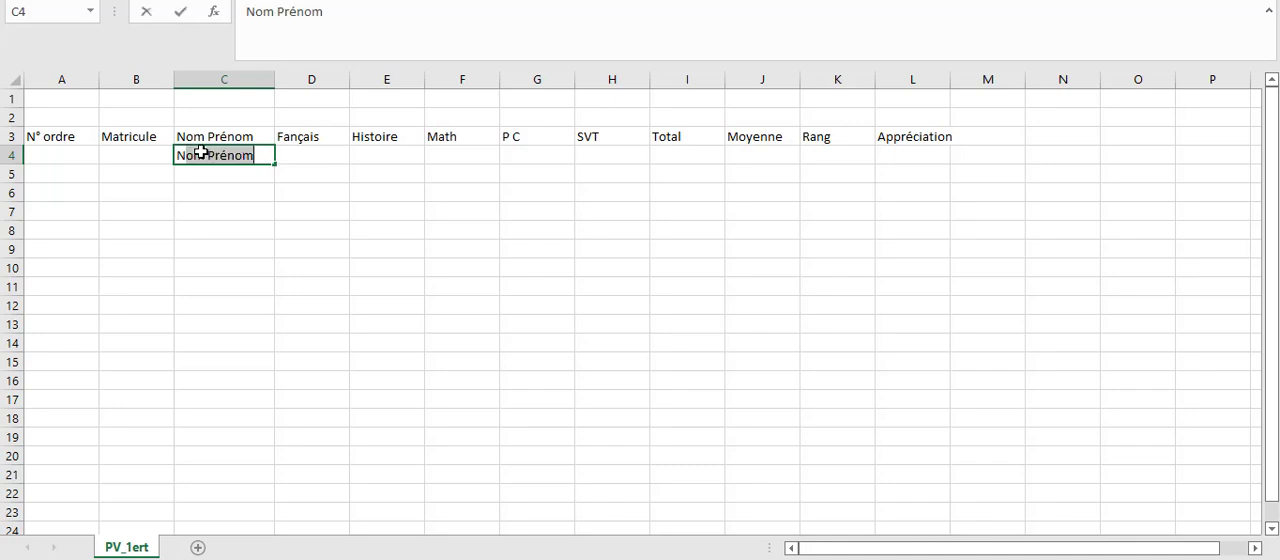
{"action": "left_click", "coordinate": [266, 155]}
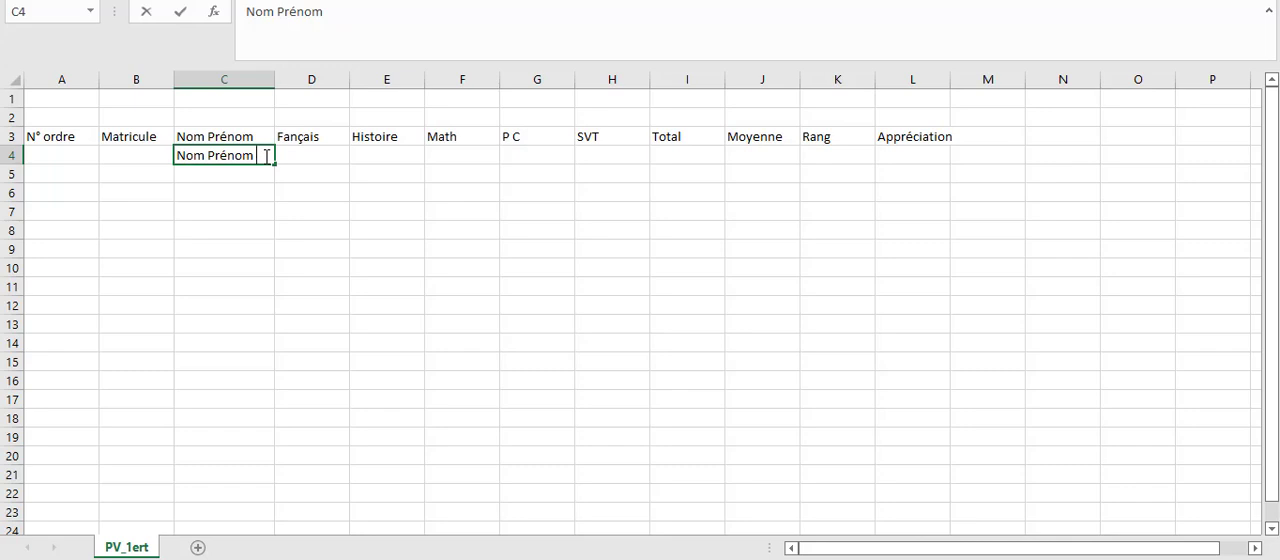
{"action": "type", "text": "1"}
{"action": "key", "text": "Return"}
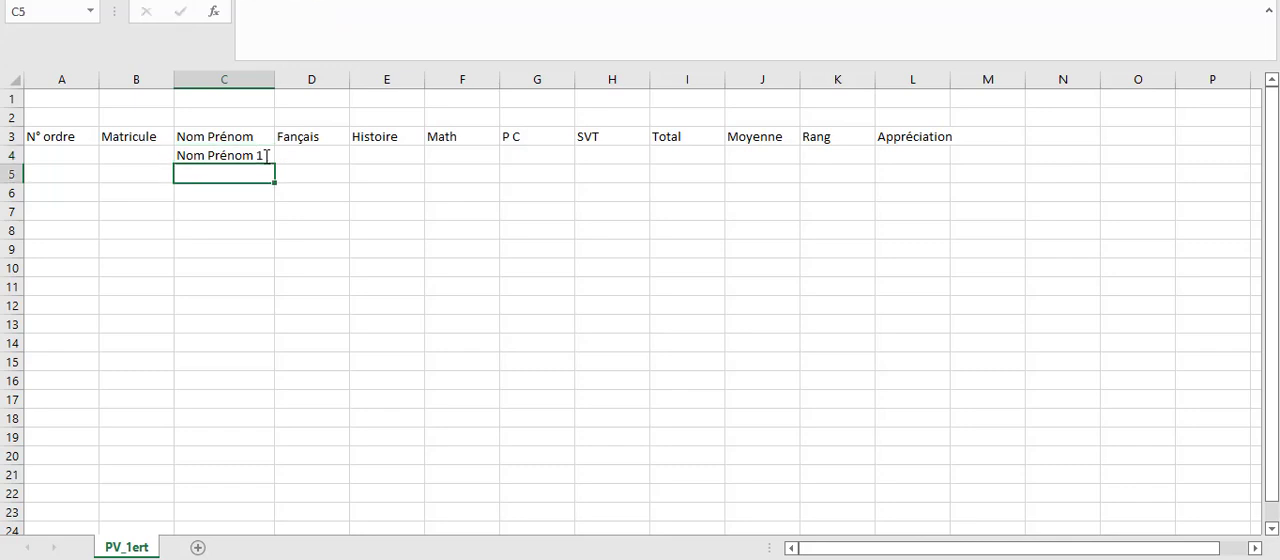
Fill the numbered placeholder series from C4 down to C23, ending at "Nom Prénom 20".
{"action": "left_click", "coordinate": [246, 150]}
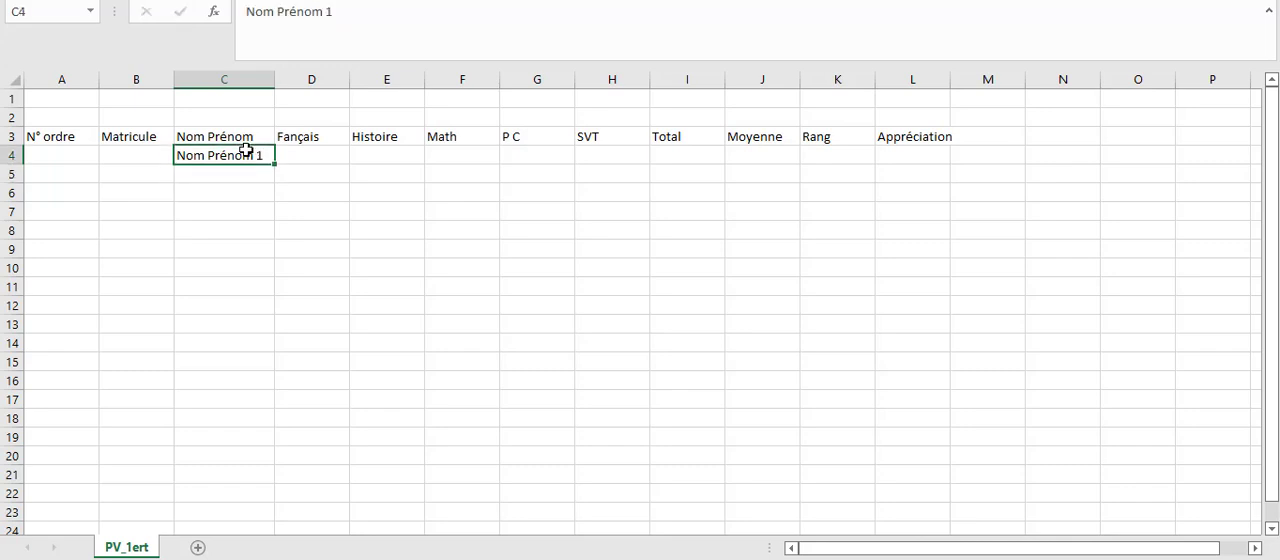
{"action": "left_click", "coordinate": [234, 172]}
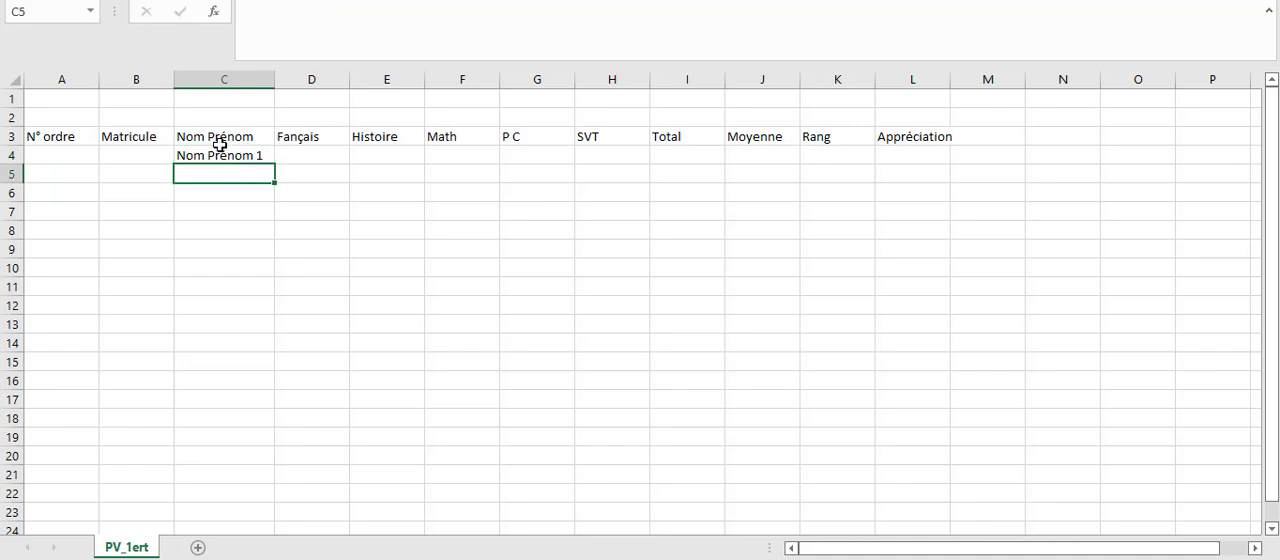
{"action": "left_click", "coordinate": [220, 150]}
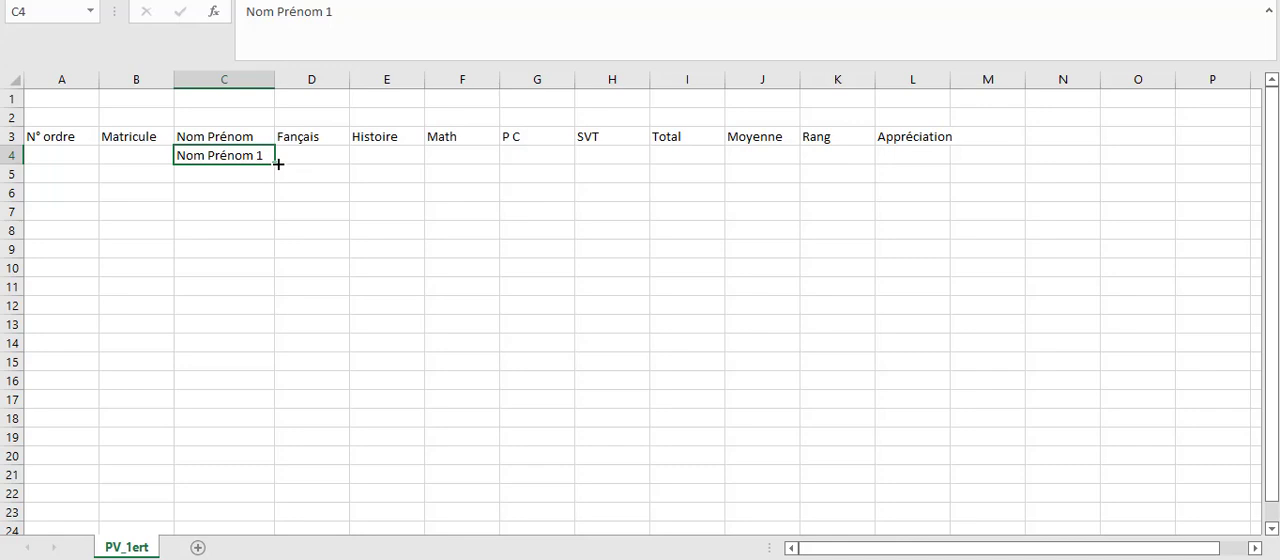
{"action": "left_click_drag", "start_coordinate": [275, 162], "coordinate": [280, 445]}
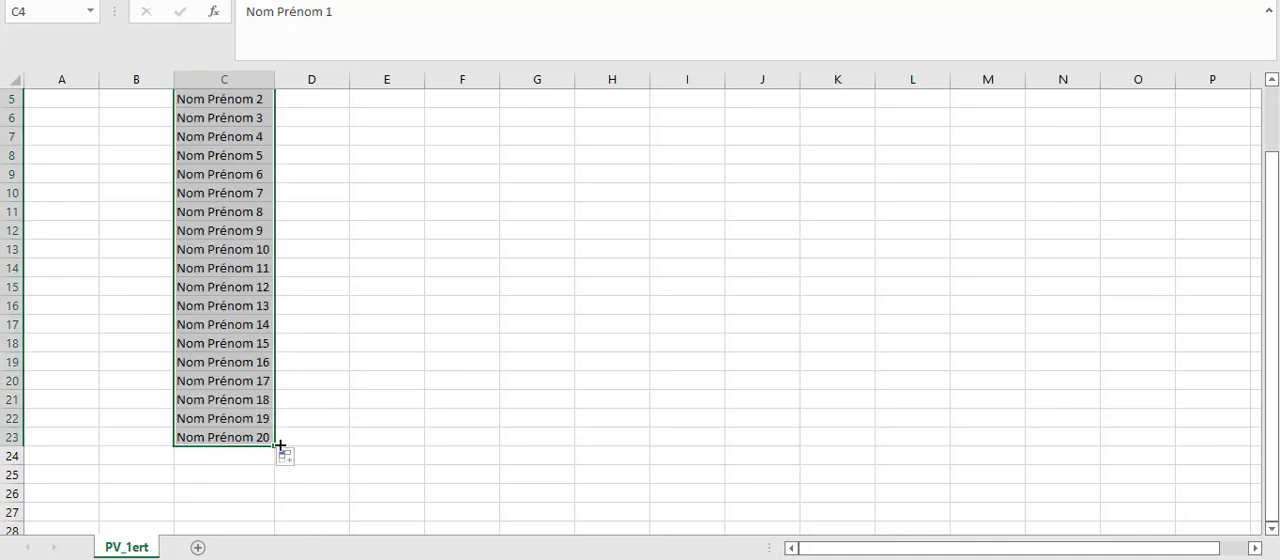
{"action": "scroll", "coordinate": [1275, 115], "scroll_direction": "up", "scroll_amount": 1}
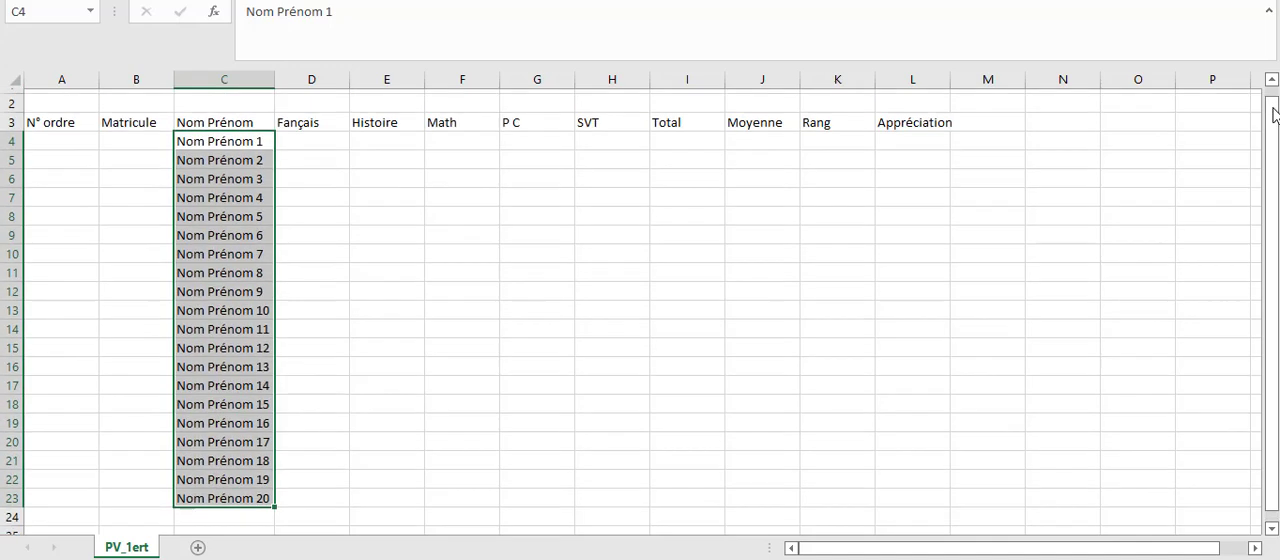
{"action": "scroll", "coordinate": [1275, 115], "scroll_direction": "up", "scroll_amount": 1}
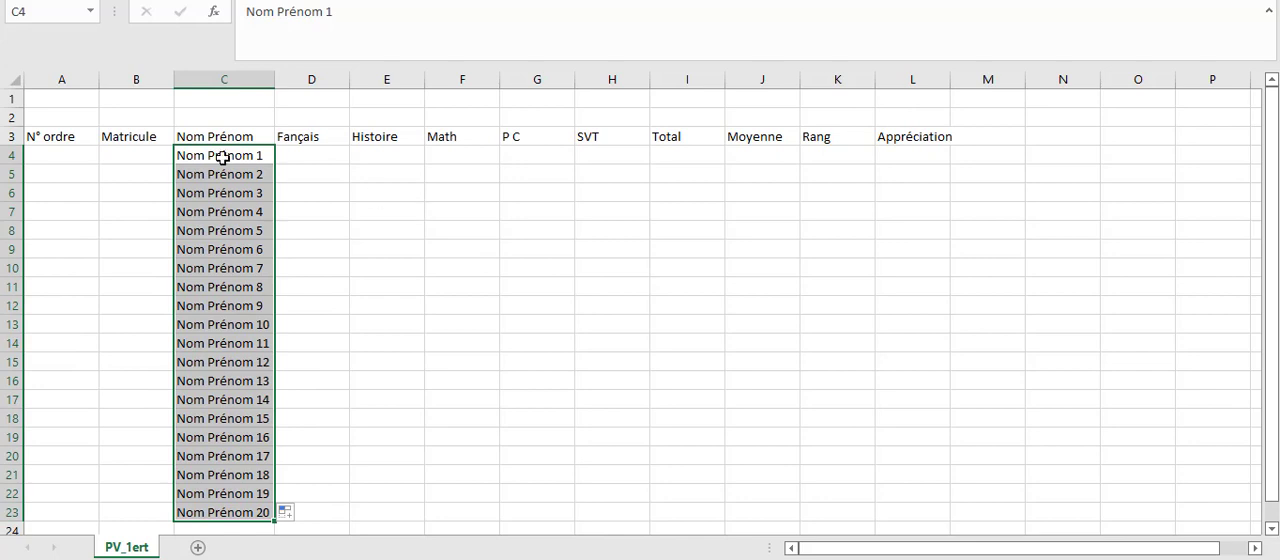
Enter the first student's ID number in B4 under Matricule and fill the series down to B23.
{"action": "left_click", "coordinate": [143, 155]}
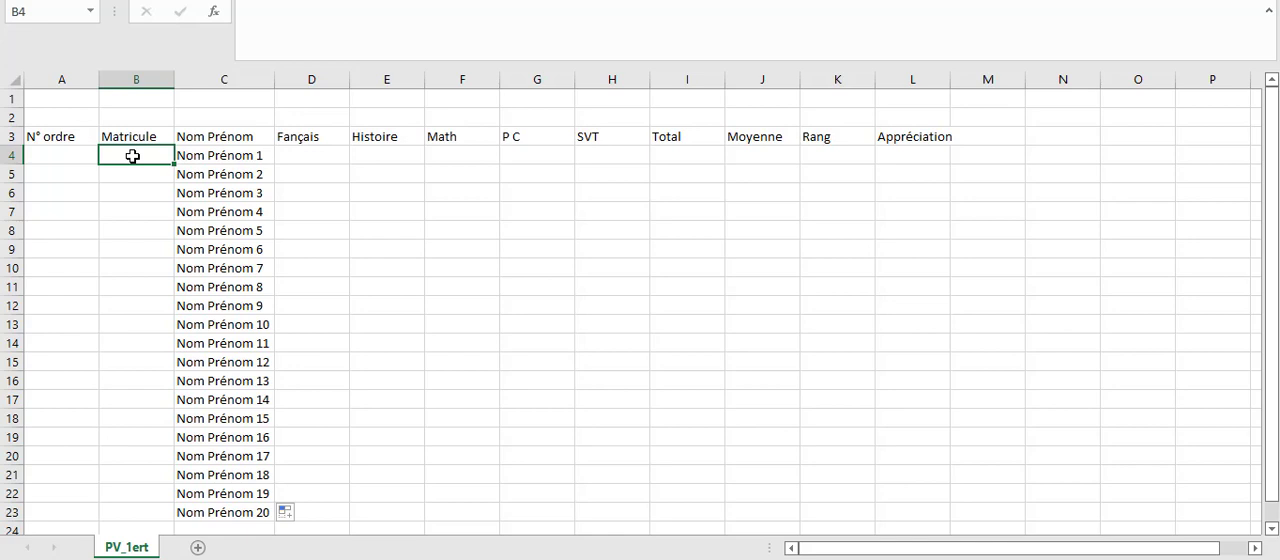
{"action": "type", "text": "A0"}
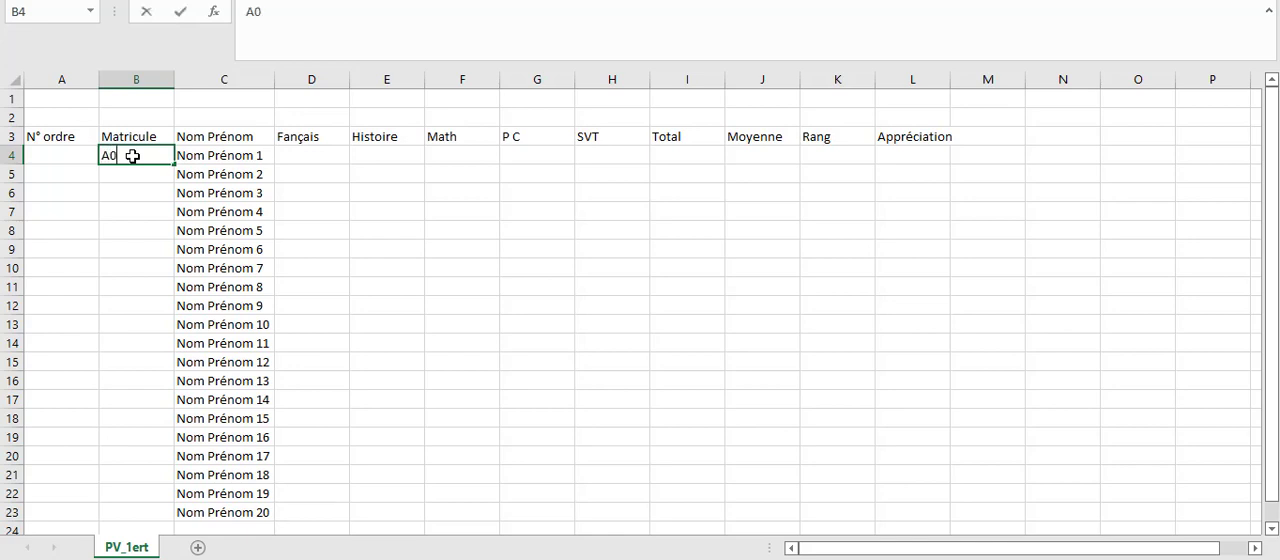
{"action": "type", "text": "00"}
{"action": "key", "text": "Return"}
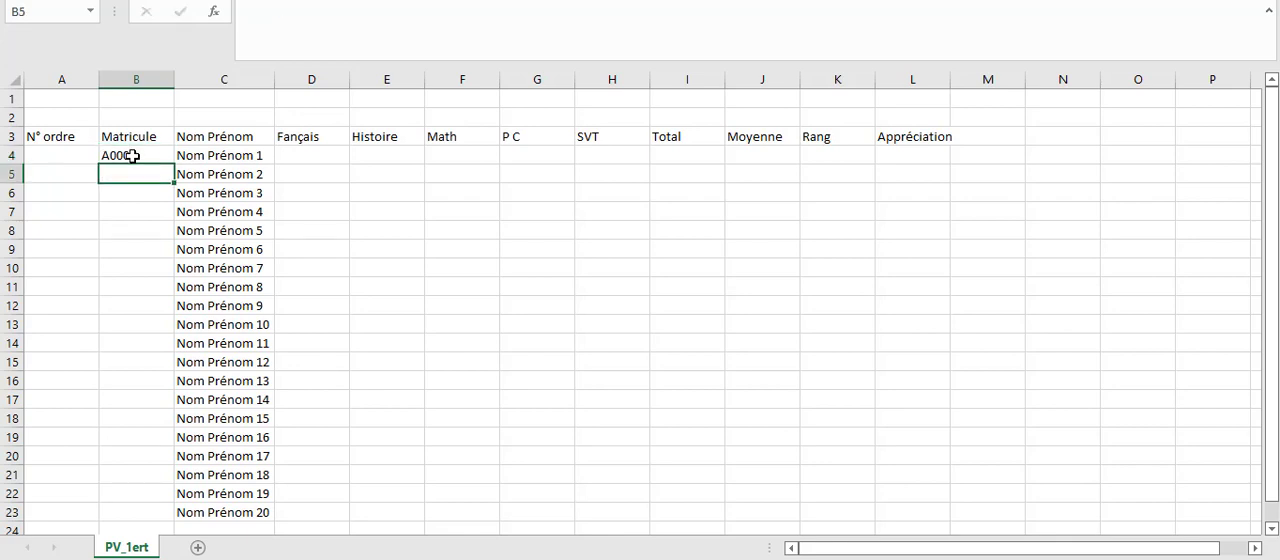
{"action": "left_click", "coordinate": [133, 156]}
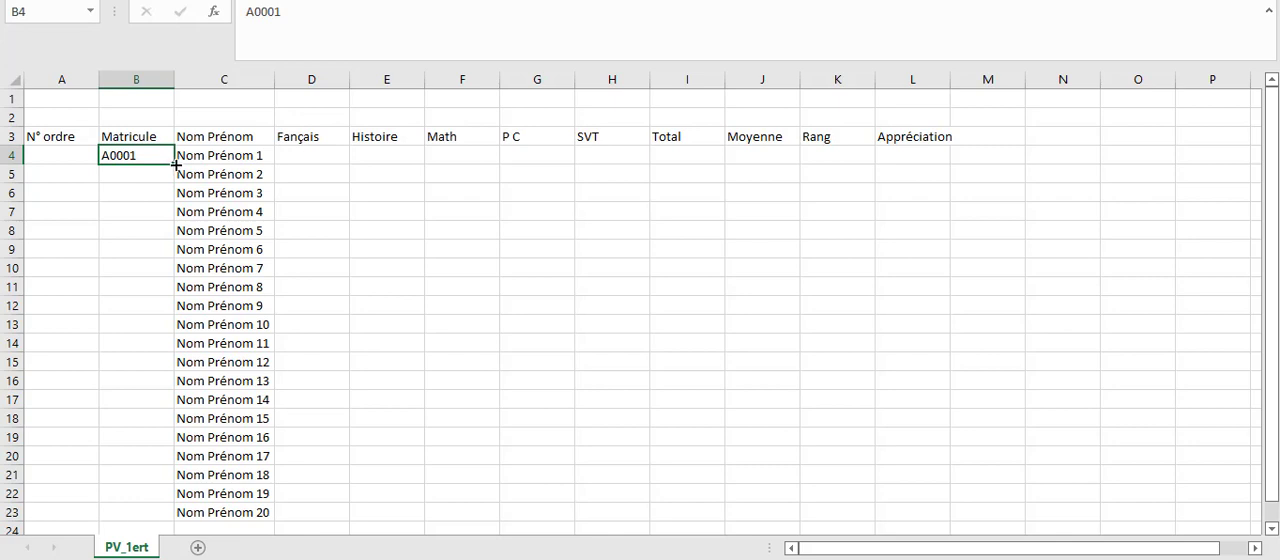
{"action": "left_click_drag", "start_coordinate": [175, 164], "coordinate": [184, 521]}
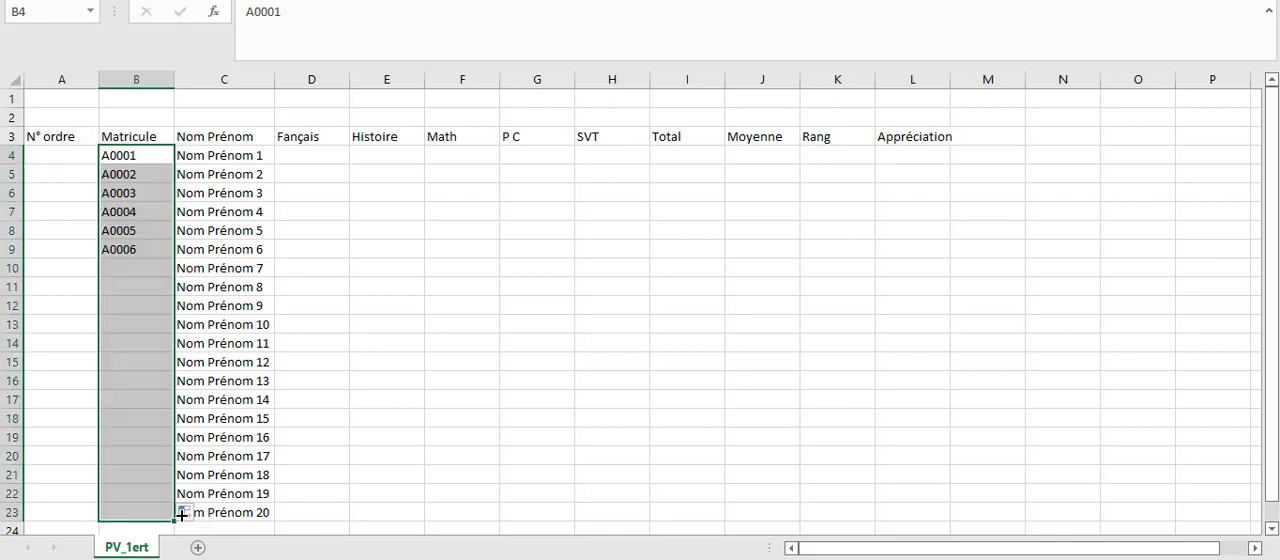
Enter the formula =SI(B4="";"";1) in cell A4 under N° ordre.
{"action": "left_click", "coordinate": [57, 170]}
{"action": "left_click", "coordinate": [71, 147]}
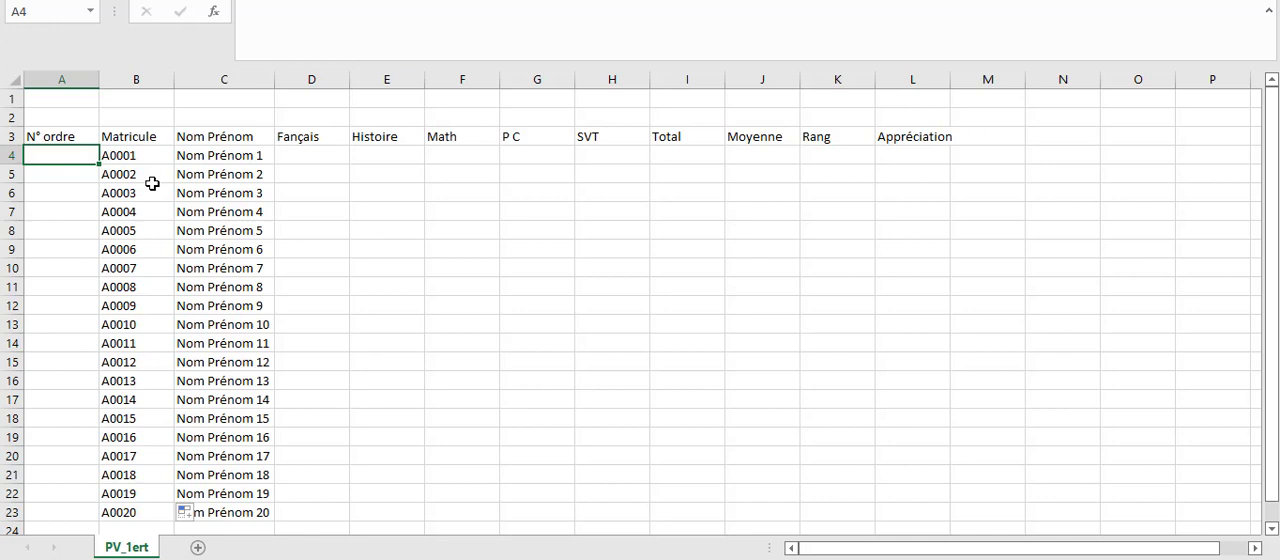
{"action": "type", "text": "="}
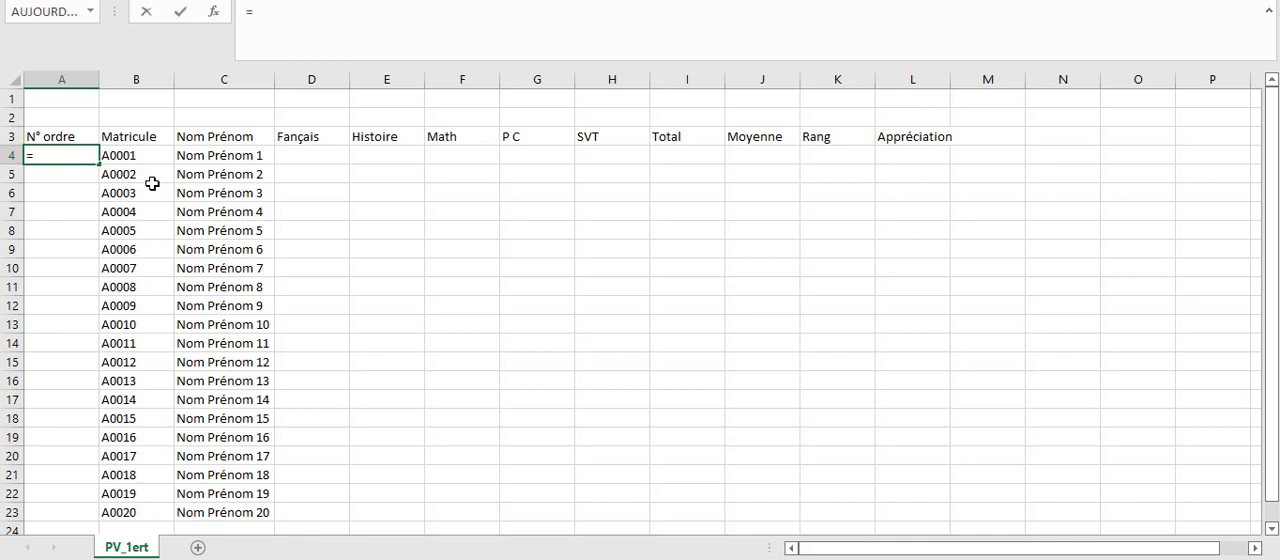
{"action": "type", "text": "si"}
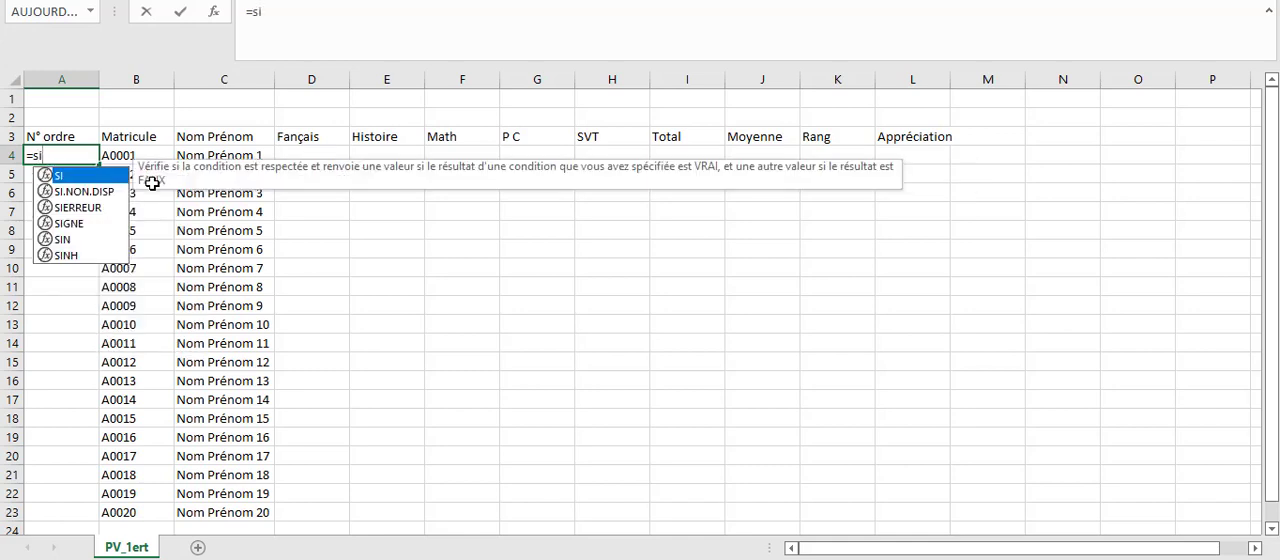
{"action": "double_click", "coordinate": [84, 177]}
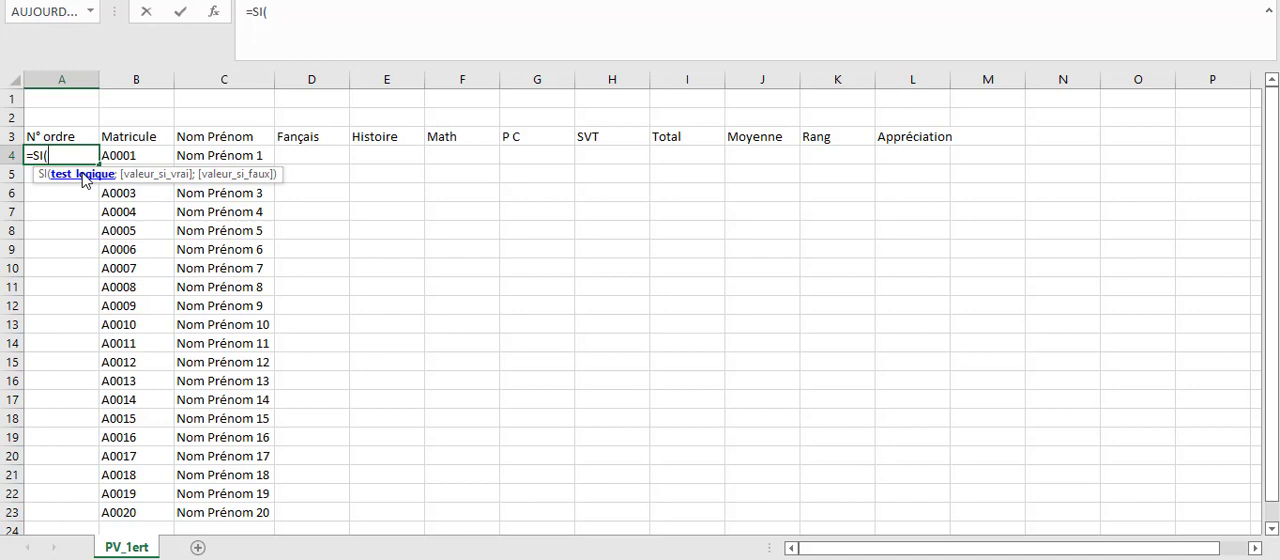
{"action": "left_click", "coordinate": [136, 155]}
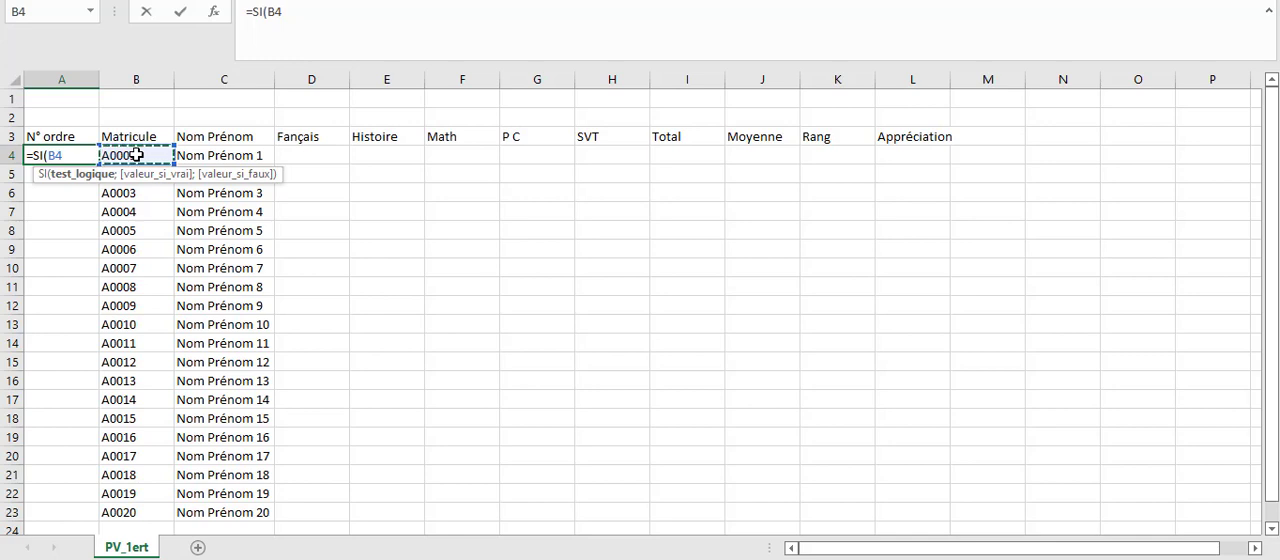
{"action": "type", "text": "=\"\""}
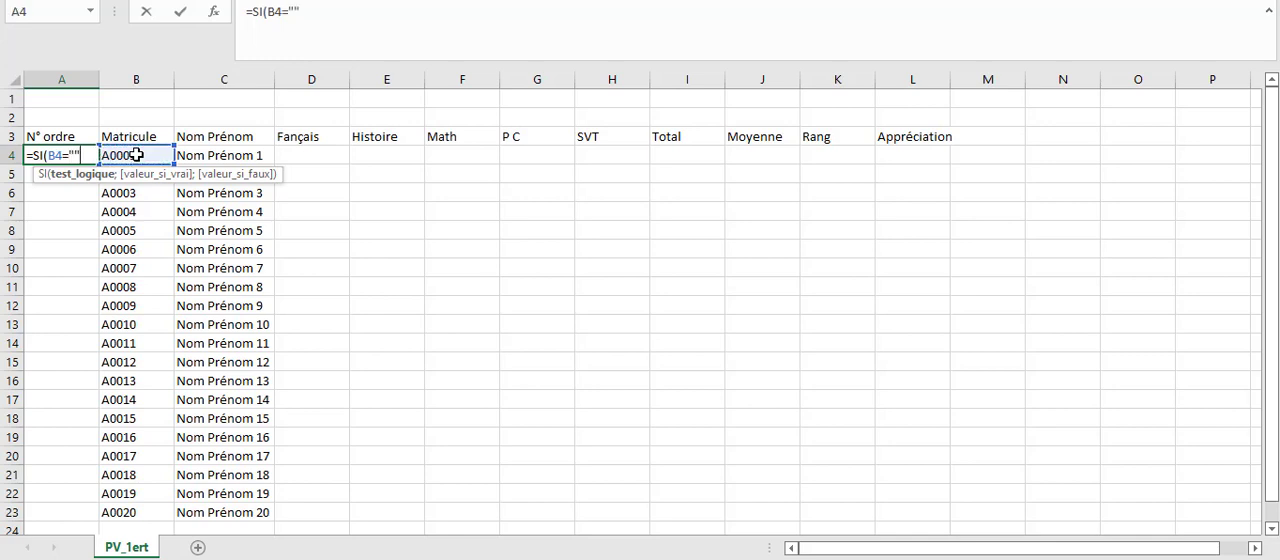
{"action": "type", "text": ";\""}
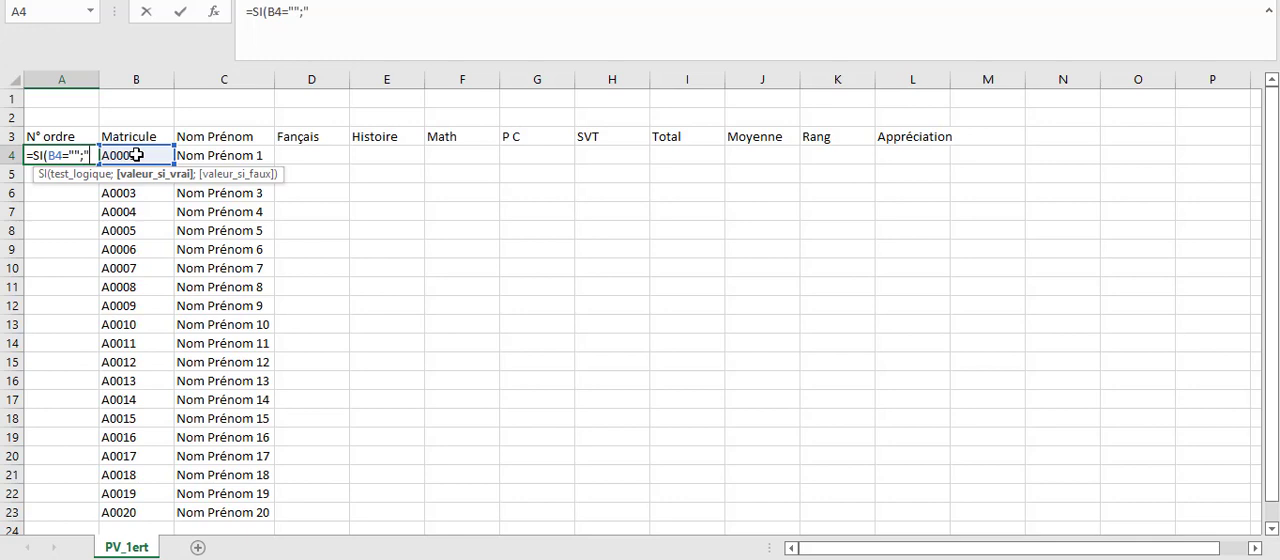
{"action": "type", "text": "\";"}
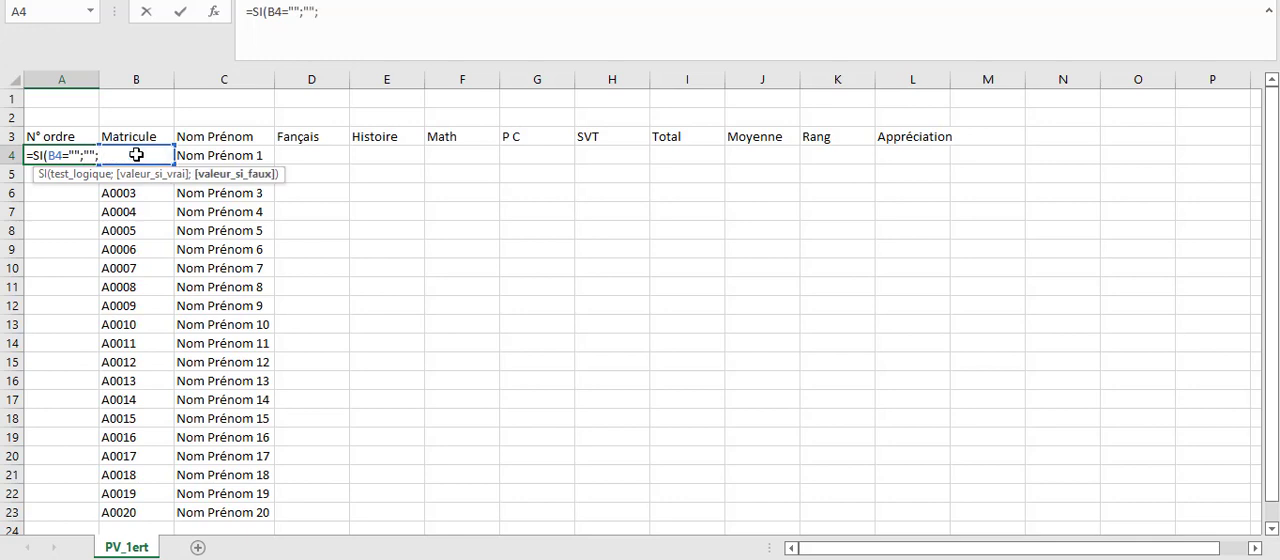
{"action": "type", "text": "1)"}
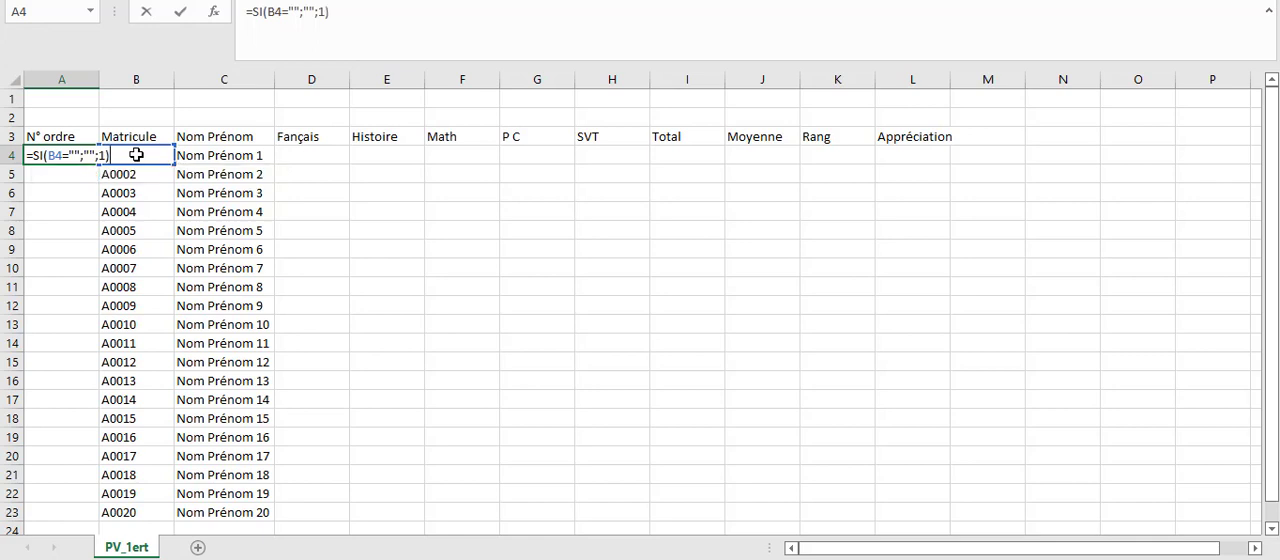
{"action": "key", "text": "Return"}
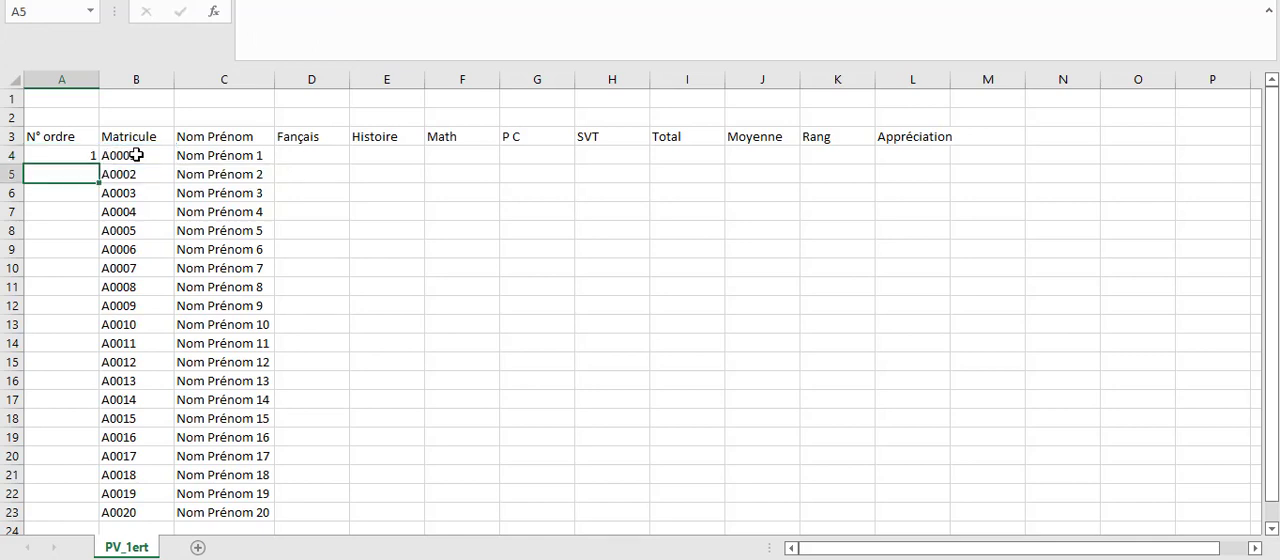
Copy the A4 formula into A5 and change its value-if-false to A4+1, giving =SI(B5="";"";A4+1).
{"action": "left_click", "coordinate": [54, 150]}
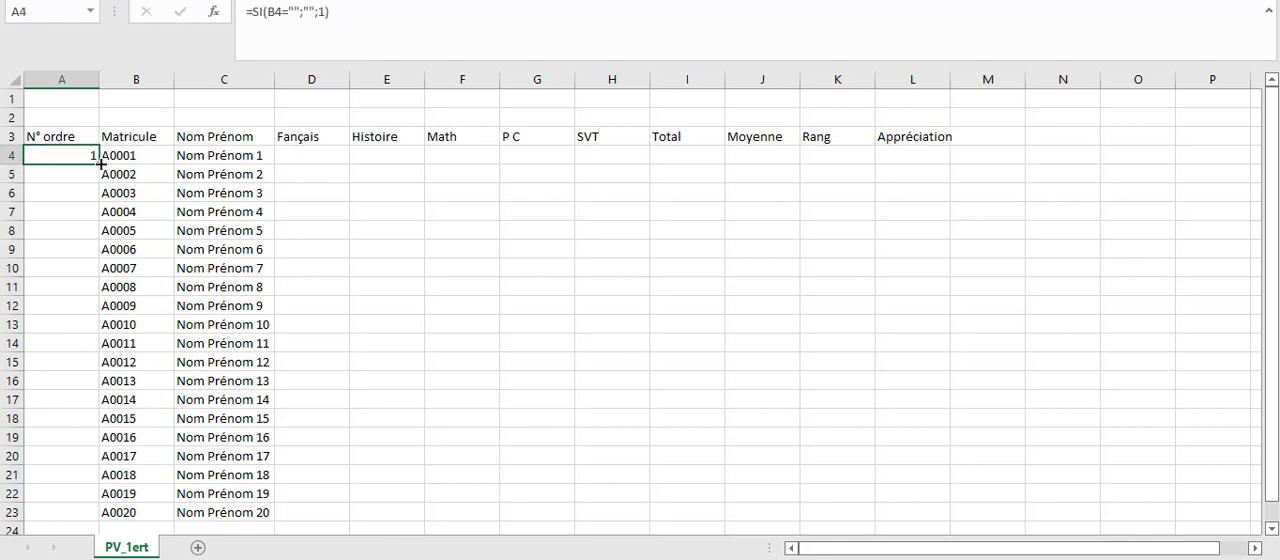
{"action": "left_click_drag", "start_coordinate": [101, 163], "coordinate": [100, 180]}
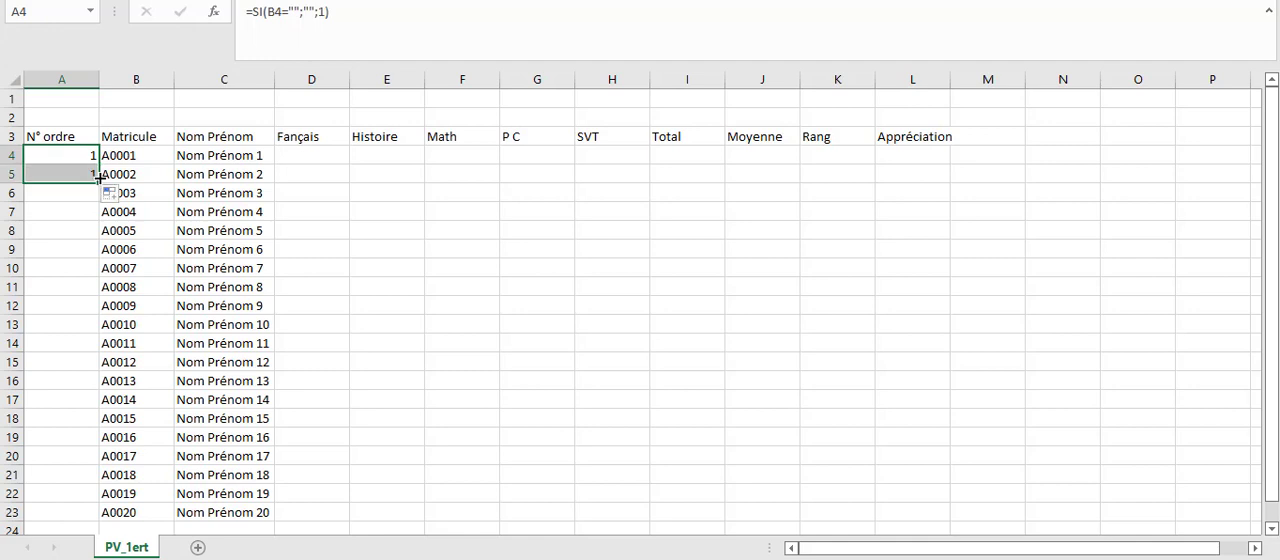
{"action": "left_click", "coordinate": [79, 172]}
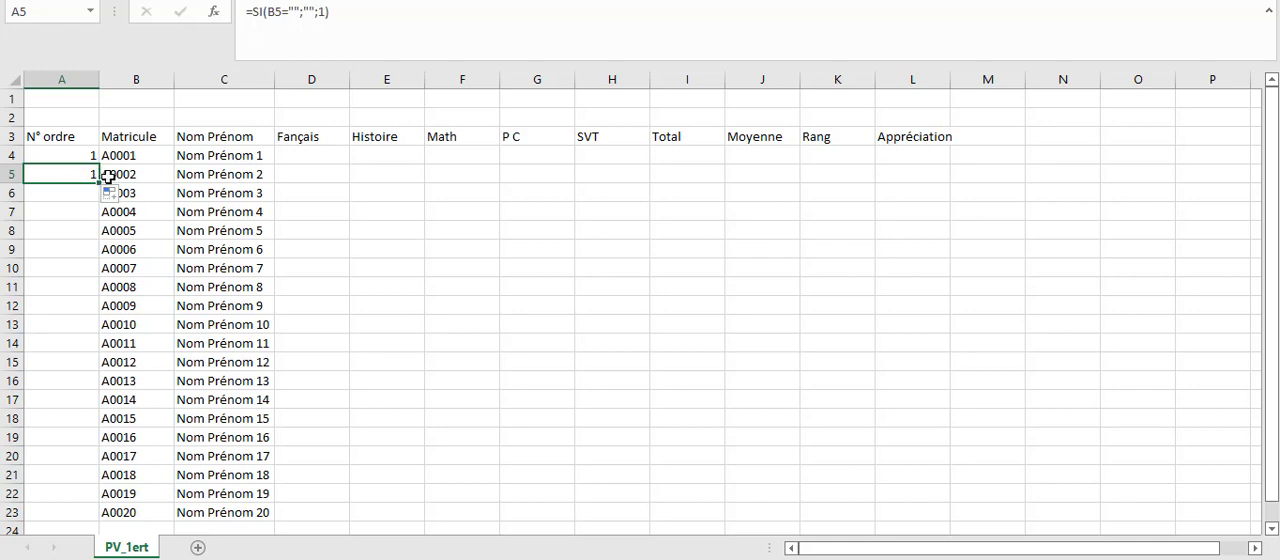
{"action": "left_click", "coordinate": [326, 10]}
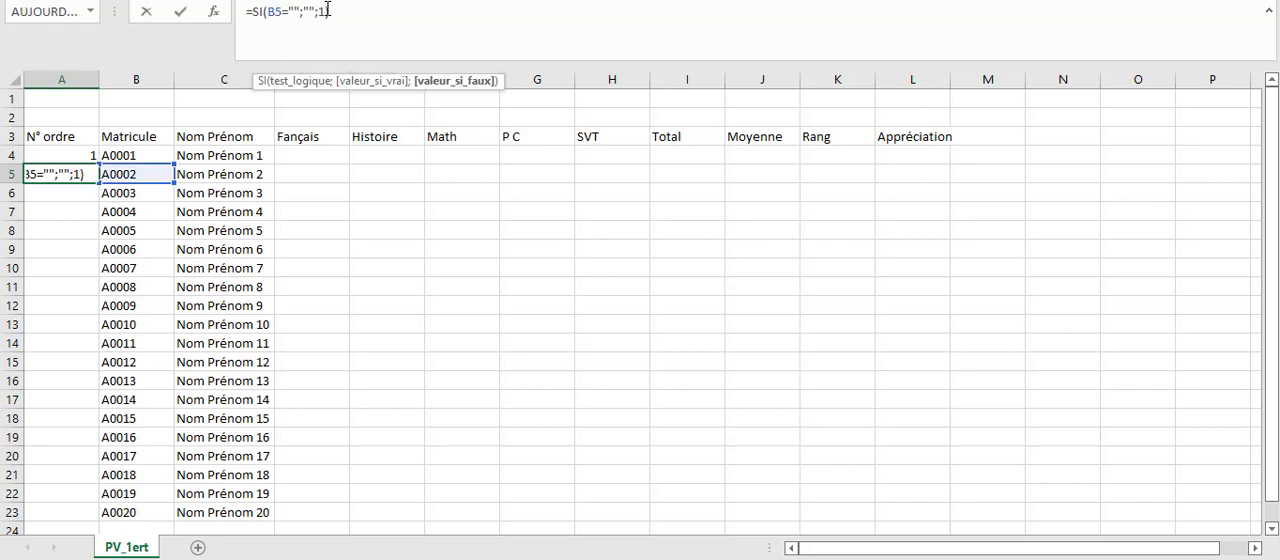
{"action": "key", "text": "BackSpace"}
{"action": "left_click", "coordinate": [61, 153]}
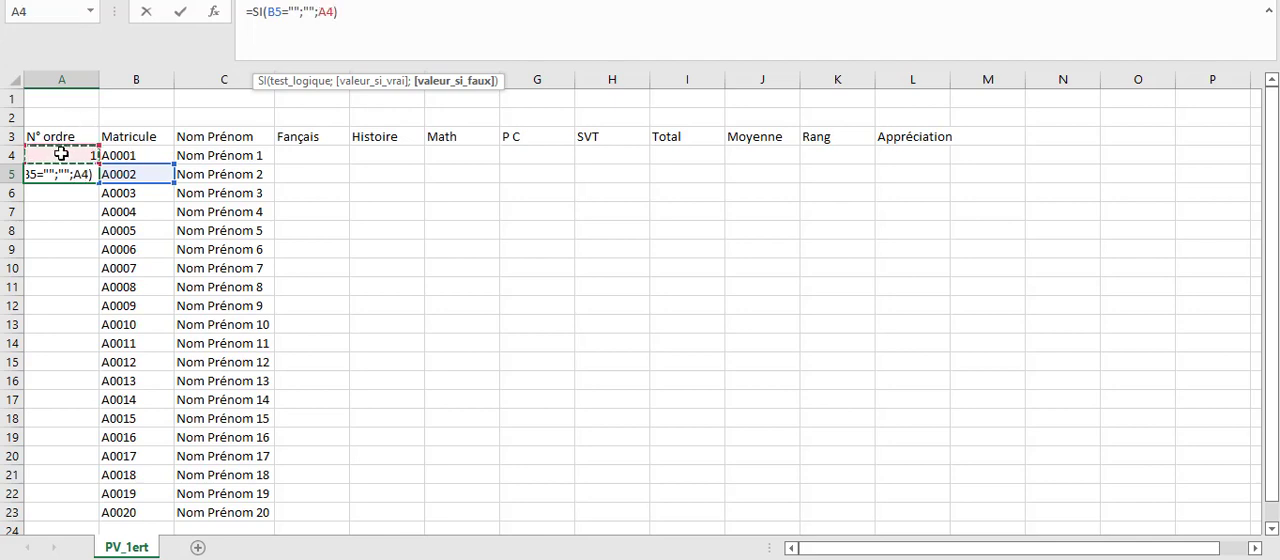
{"action": "type", "text": "+1"}
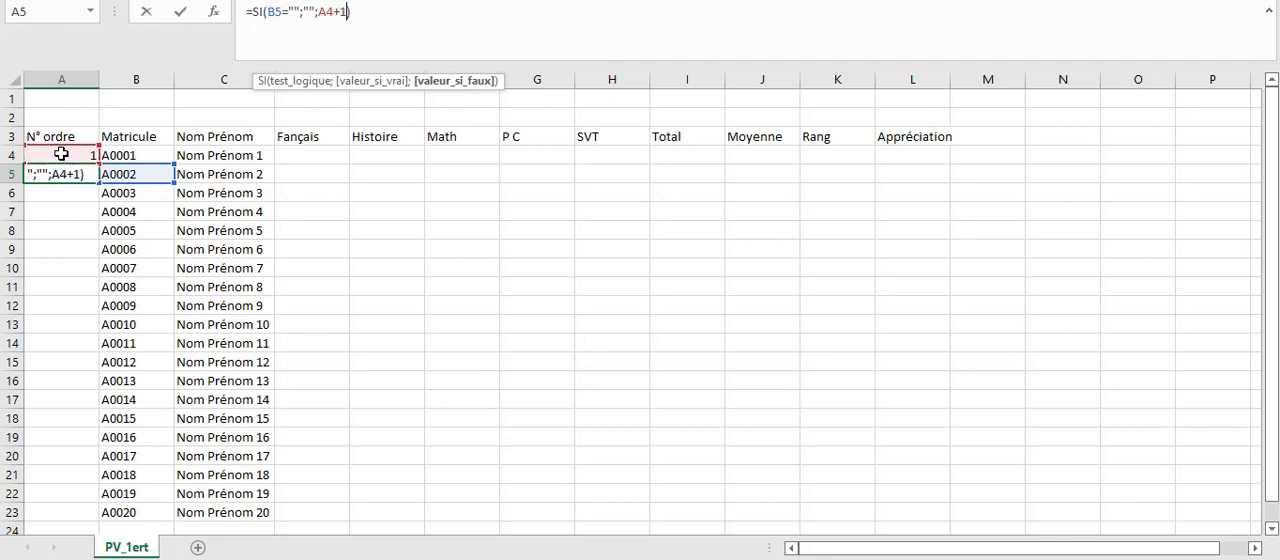
{"action": "key", "text": "Return"}
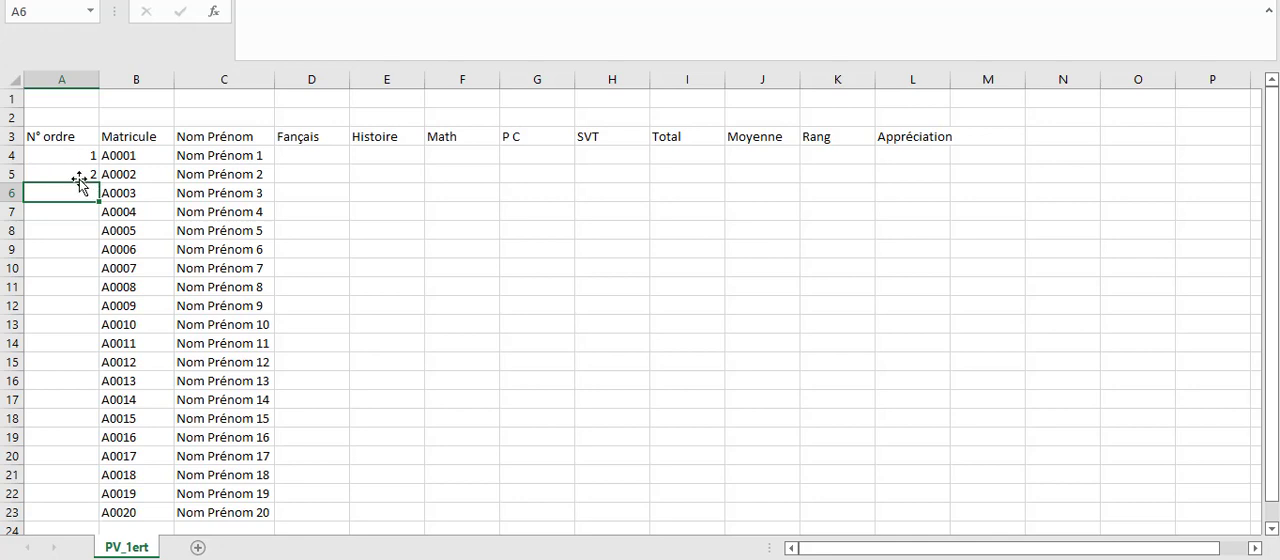
Fill the A5 numbering formula down the N° ordre column to A23.
{"action": "left_click", "coordinate": [79, 174]}
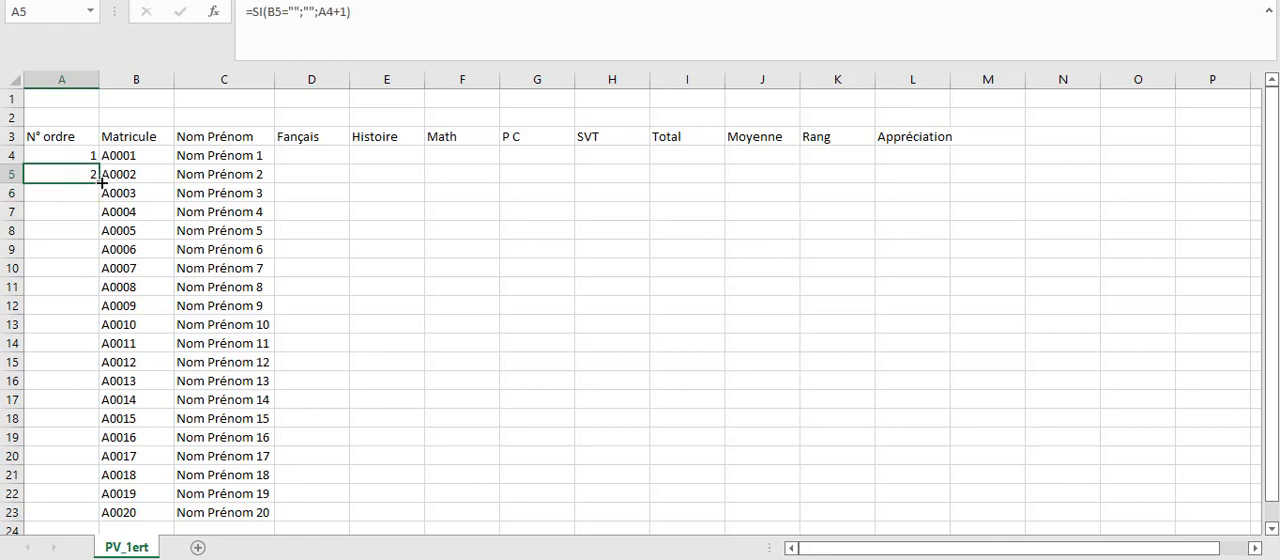
{"action": "left_click_drag", "start_coordinate": [101, 182], "coordinate": [92, 517]}
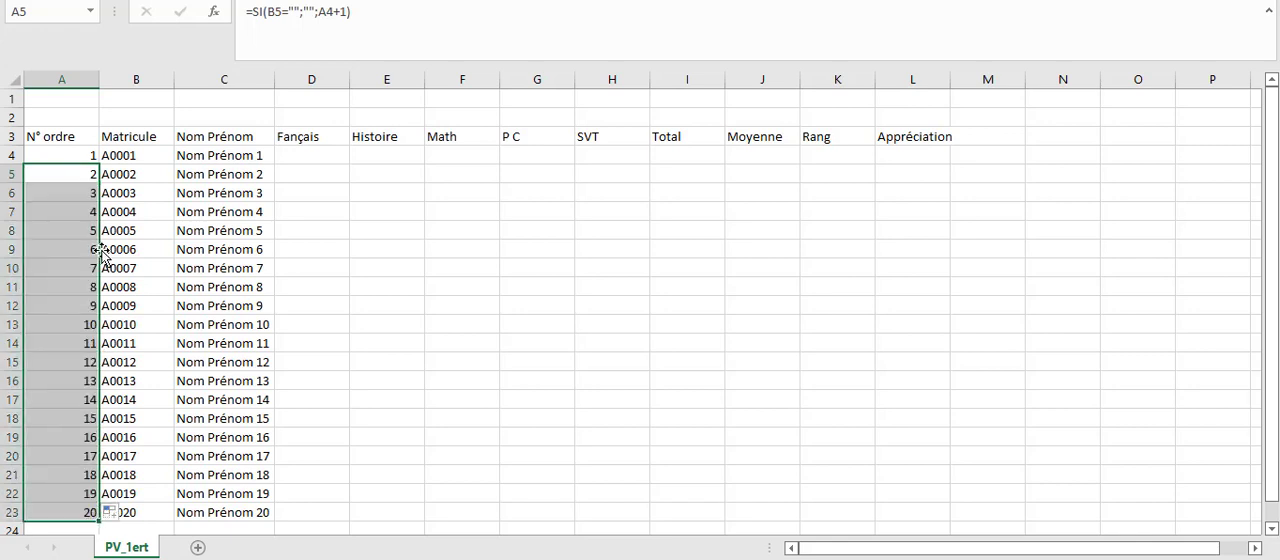
{"action": "left_click", "coordinate": [146, 274]}
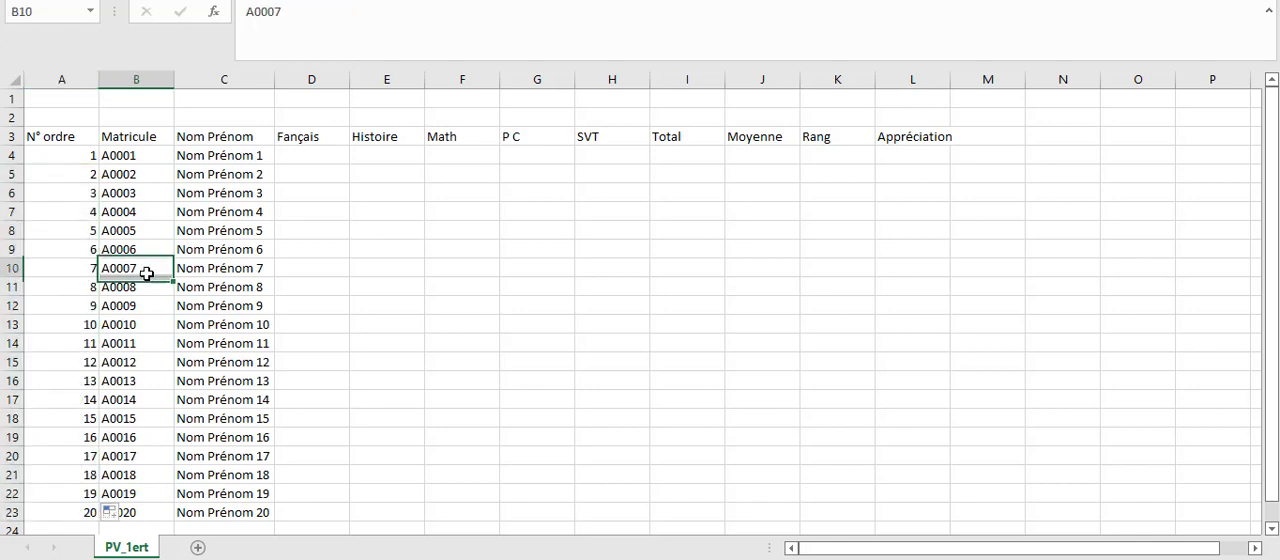
{"action": "left_click", "coordinate": [73, 156]}
Begin a random-grade formula in D4 under Fançais using ALEA.ENTRE.BORNES with bounds 10 and 20.
{"action": "left_click", "coordinate": [299, 151]}
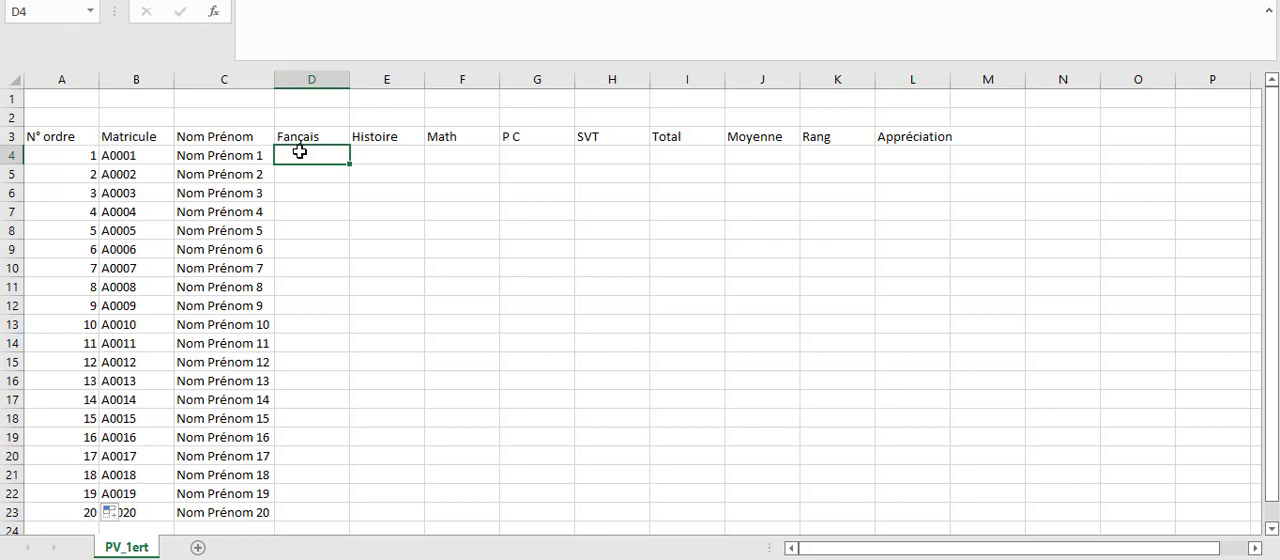
{"action": "type", "text": "="}
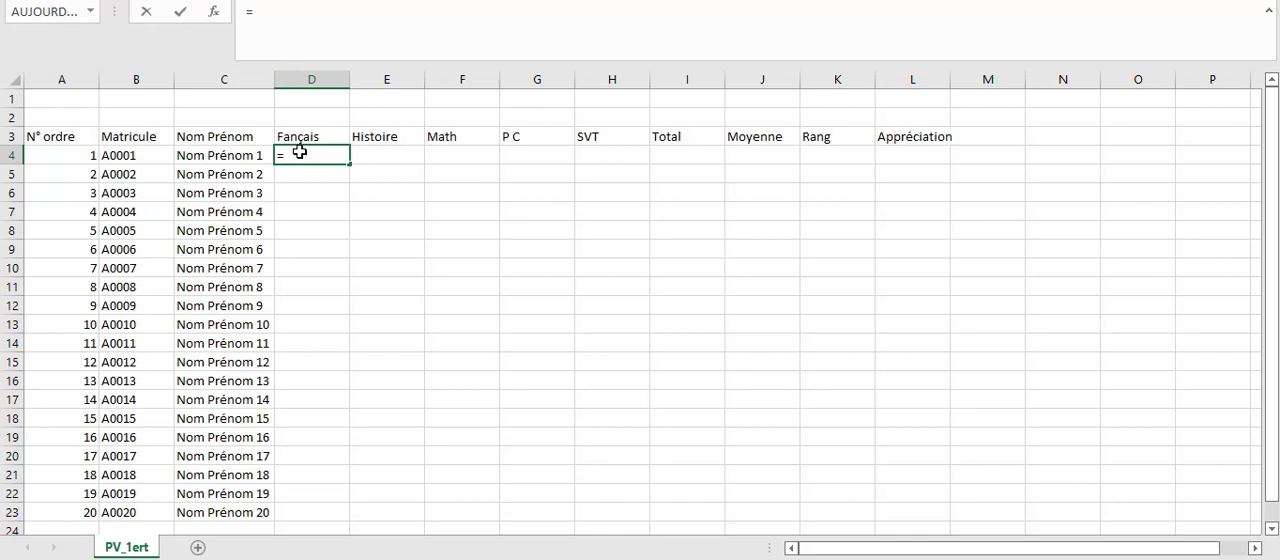
{"action": "type", "text": "al"}
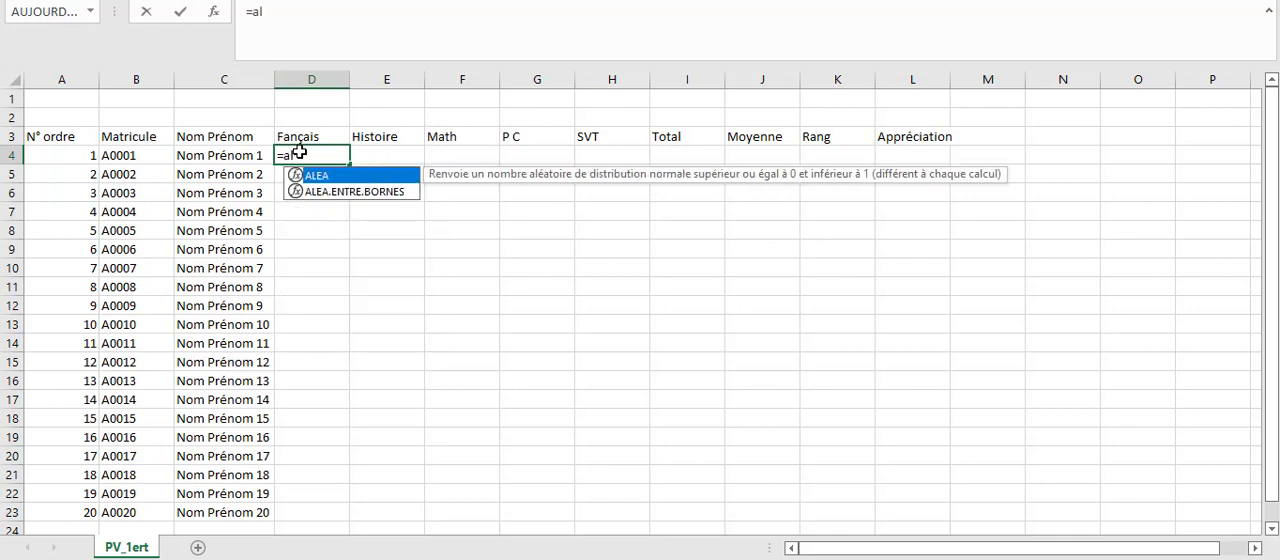
{"action": "double_click", "coordinate": [362, 191]}
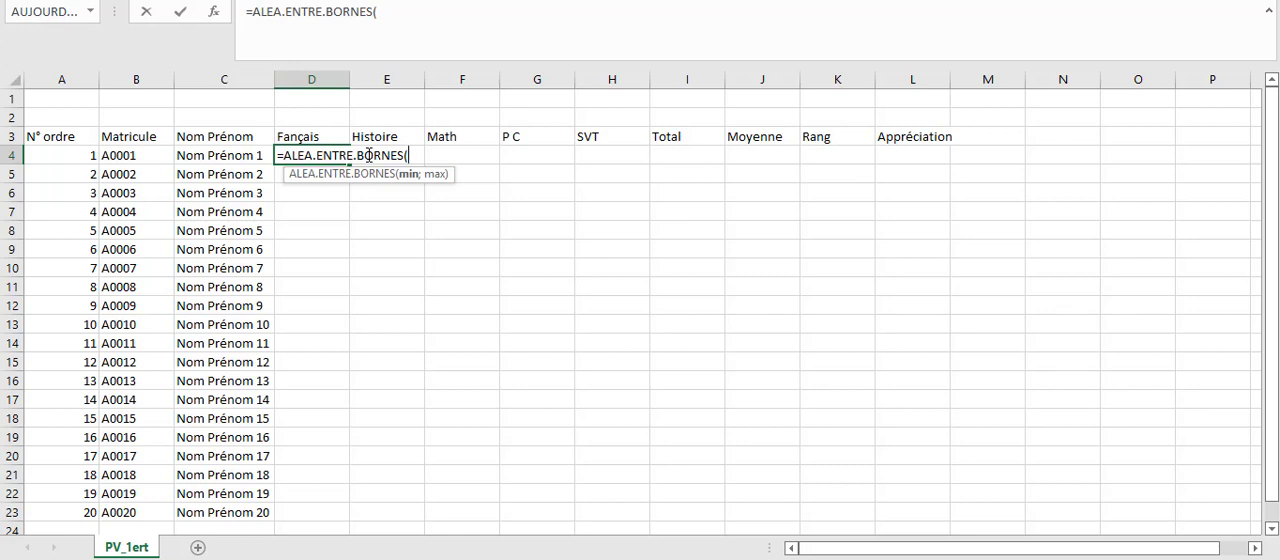
{"action": "type", "text": "10;20"}
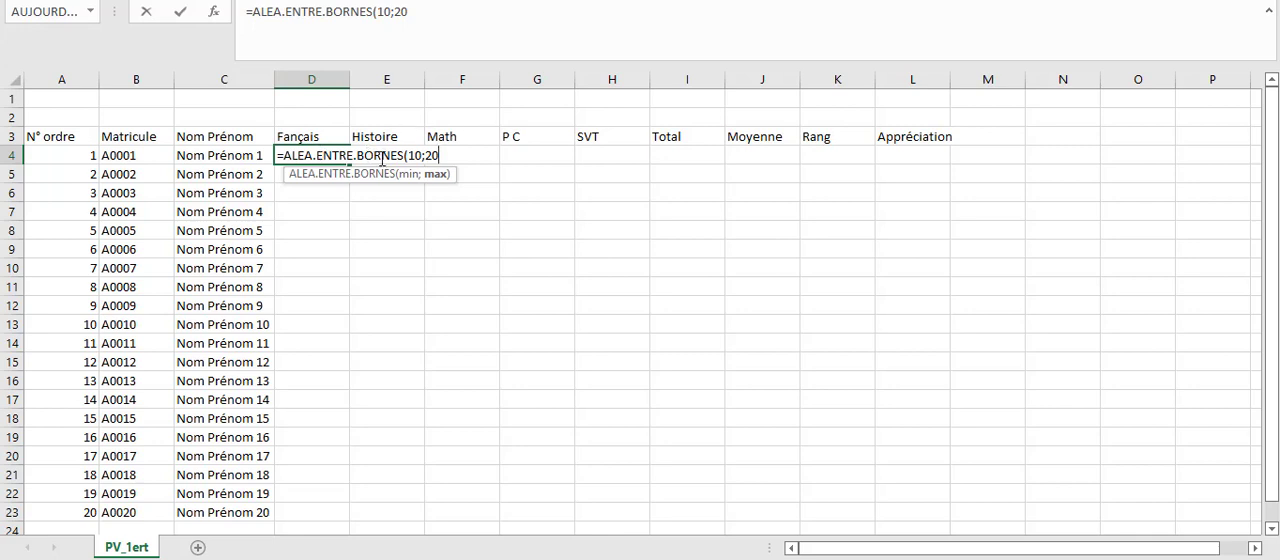
Change the lower bound in the D4 formula to 9 and complete it as =ALEA.ENTRE.BORNES(9;20).
{"action": "left_click", "coordinate": [423, 155]}
{"action": "key", "text": "BackSpace"}
{"action": "key", "text": "BackSpace"}
{"action": "type", "text": "9"}
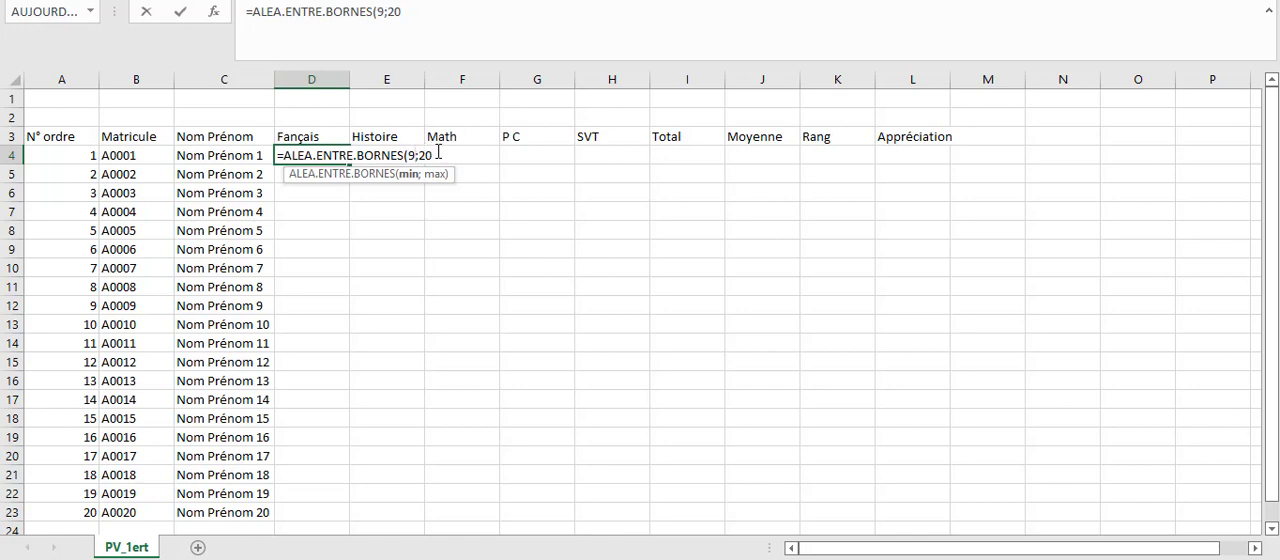
{"action": "left_click", "coordinate": [440, 153]}
{"action": "type", "text": ")"}
{"action": "key", "text": "Return"}
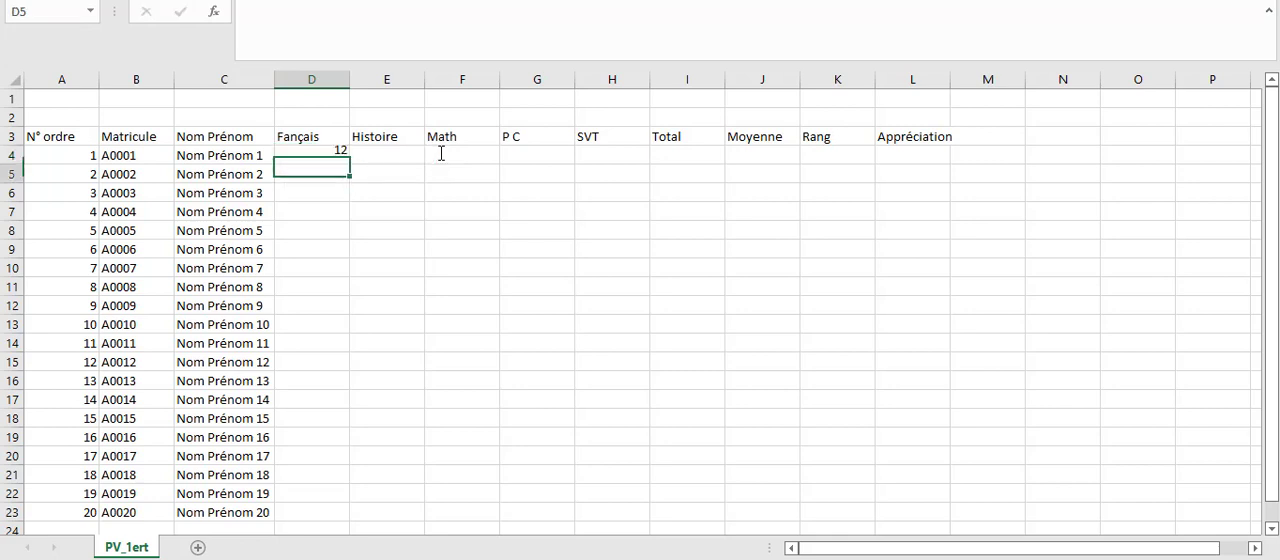
Fill the D4 random-grade formula down the Fançais column to D23.
{"action": "left_click", "coordinate": [312, 155]}
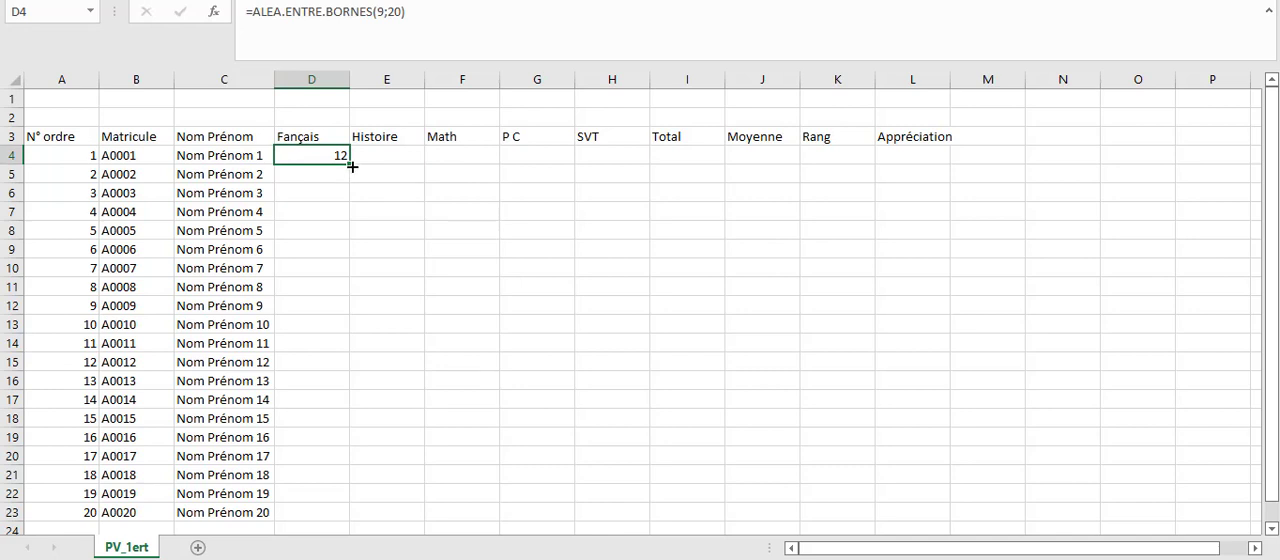
{"action": "left_click_drag", "start_coordinate": [352, 167], "coordinate": [340, 517]}
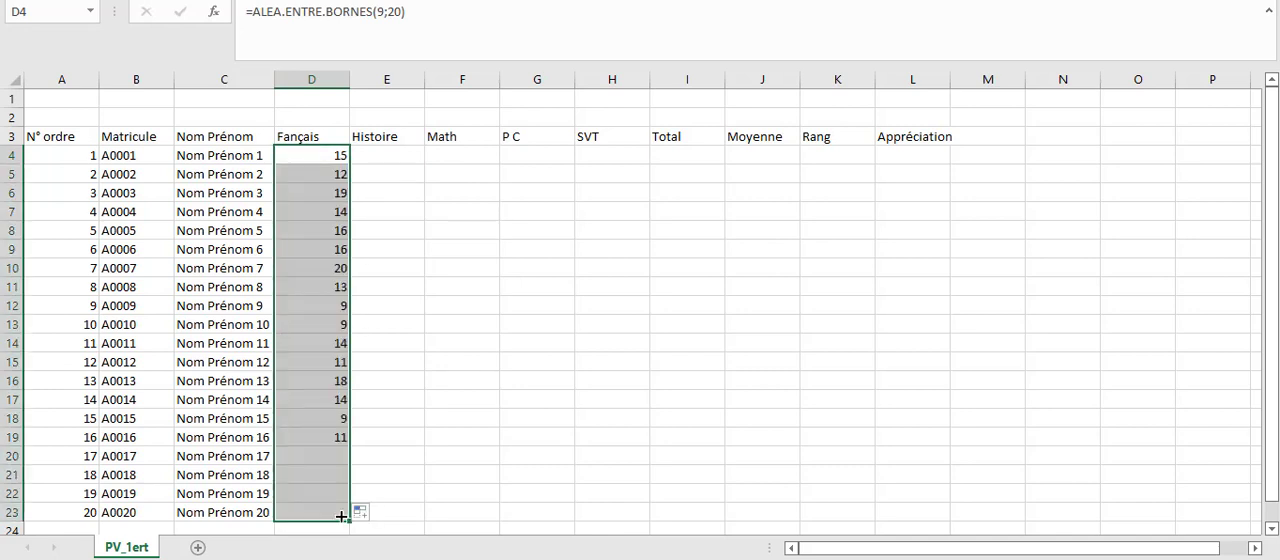
{"action": "left_click", "coordinate": [504, 290]}
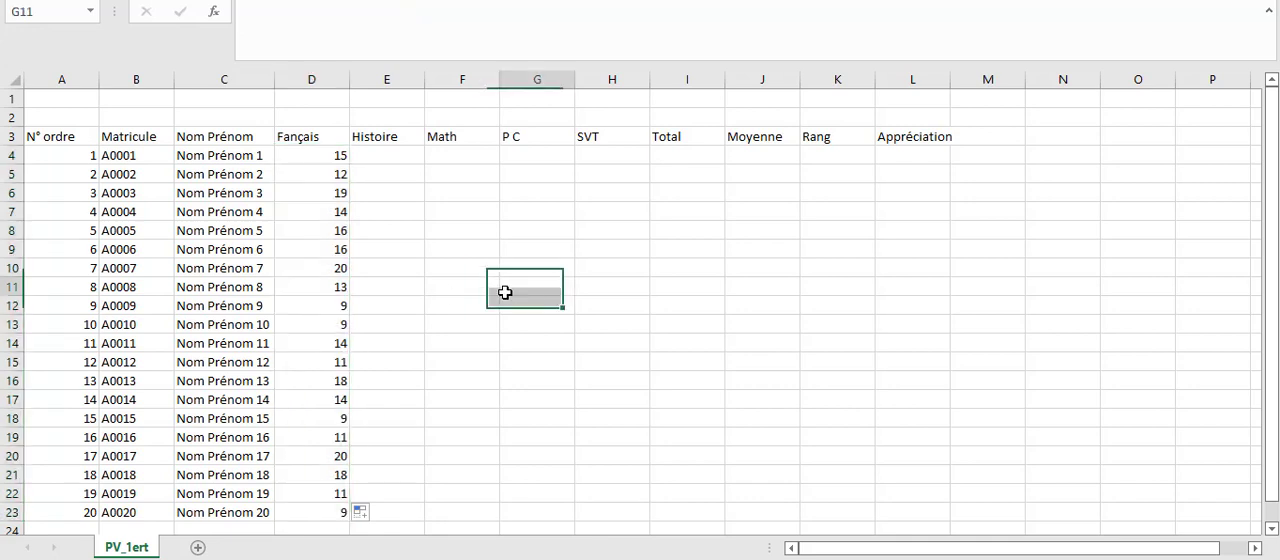
{"action": "left_click", "coordinate": [341, 156]}
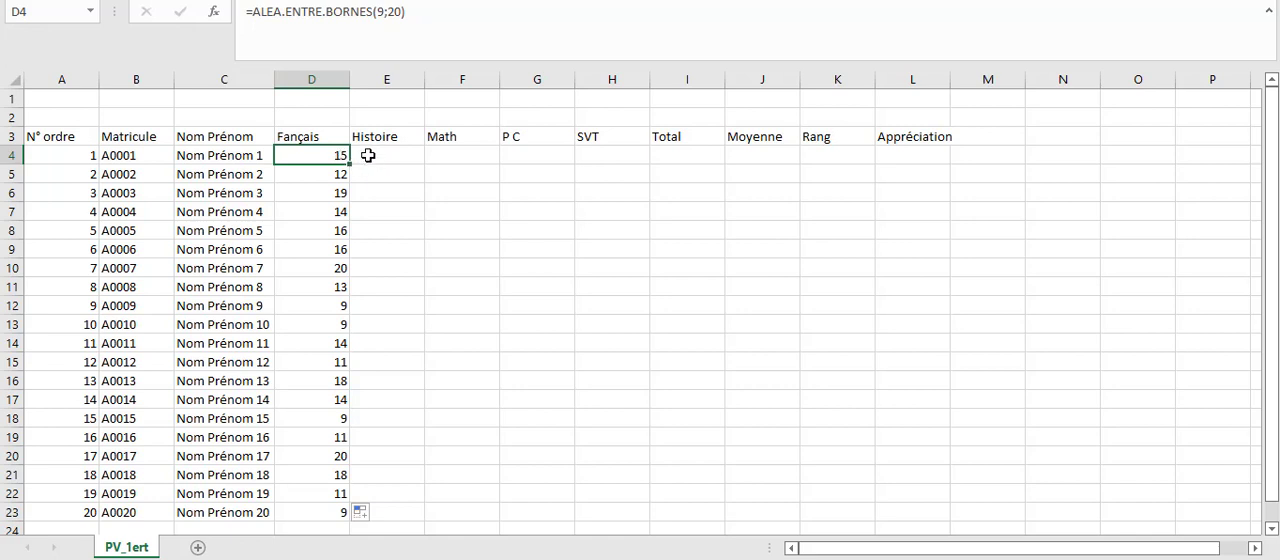
{"action": "left_click", "coordinate": [366, 158]}
{"action": "left_click", "coordinate": [330, 155]}
Enter the formula =ALEA.ENTRE.BORNES(7;15) in cell E4 under Histoire.
{"action": "left_click", "coordinate": [379, 147]}
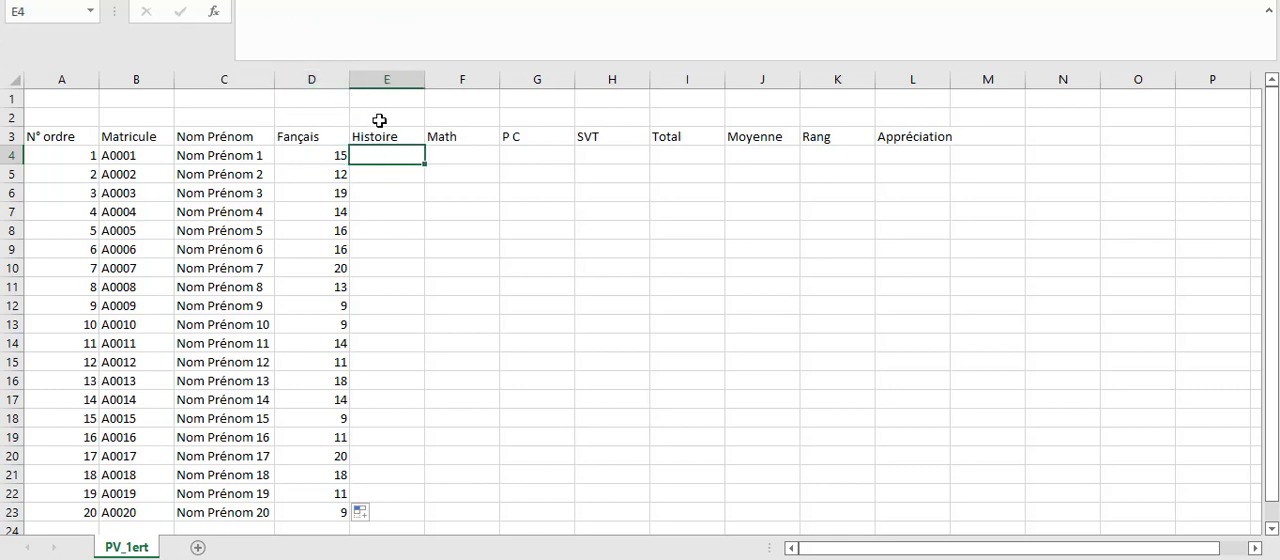
{"action": "type", "text": "="}
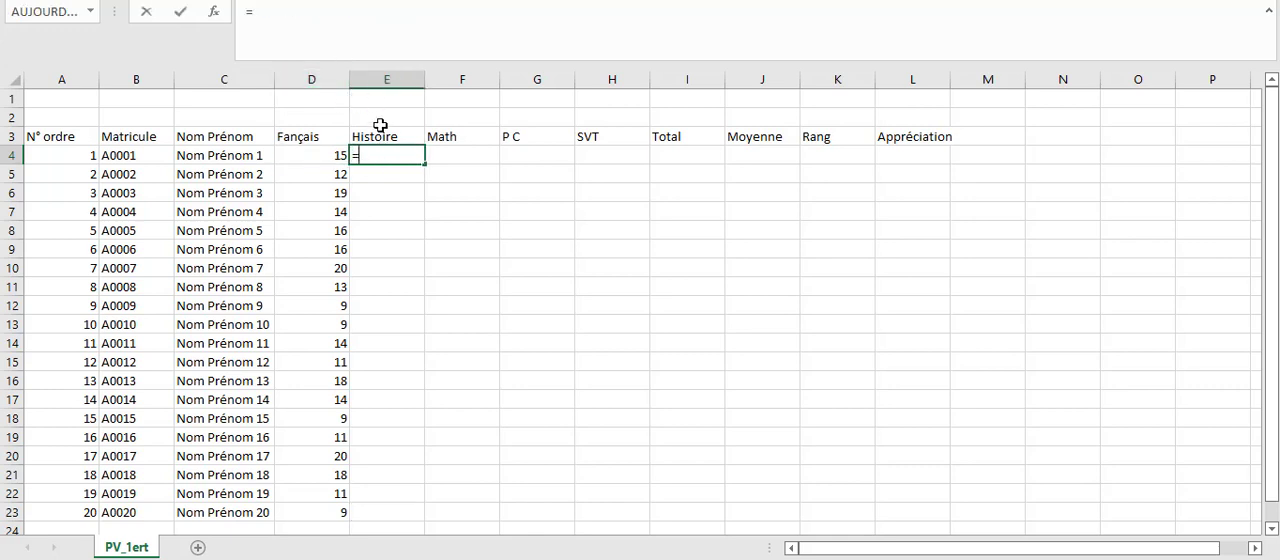
{"action": "type", "text": "al"}
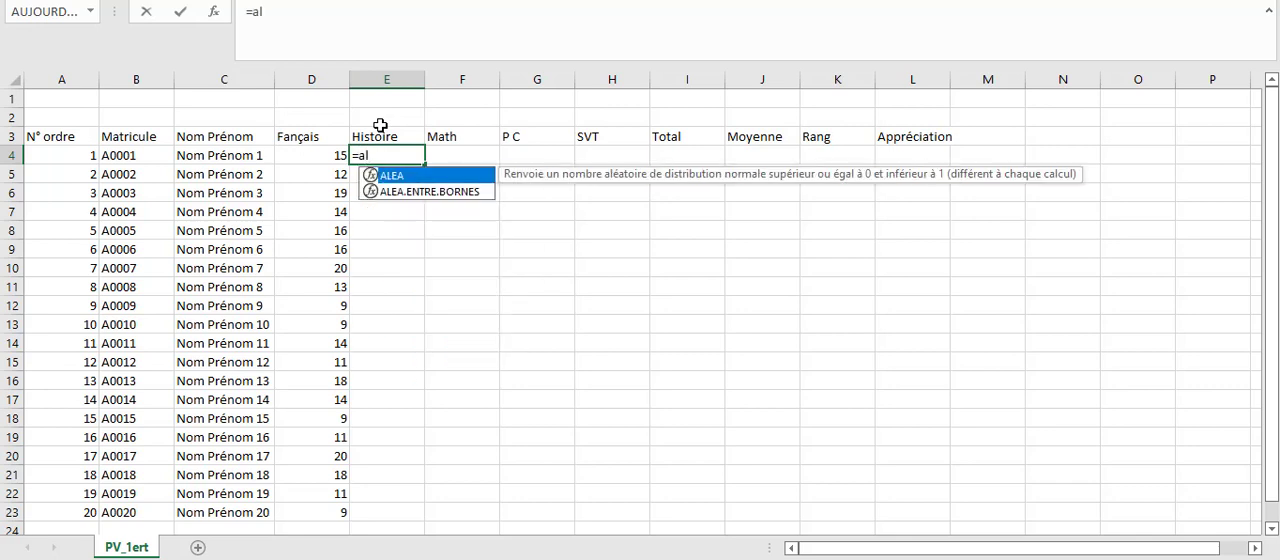
{"action": "double_click", "coordinate": [413, 190]}
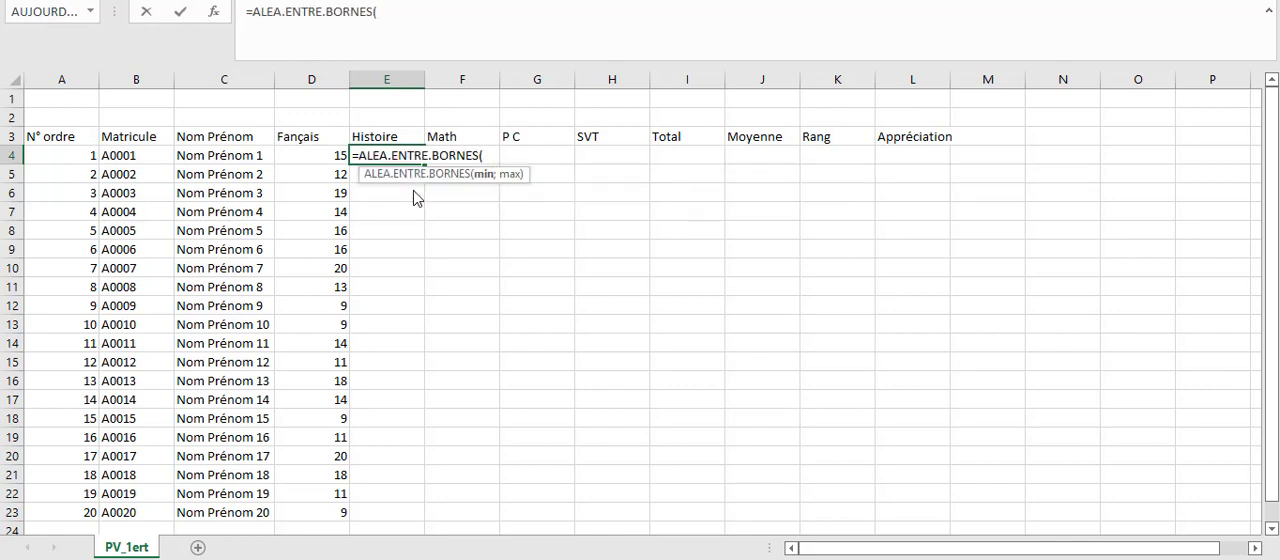
{"action": "type", "text": "7;"}
{"action": "type", "text": "15"}
{"action": "key", "text": "Return"}
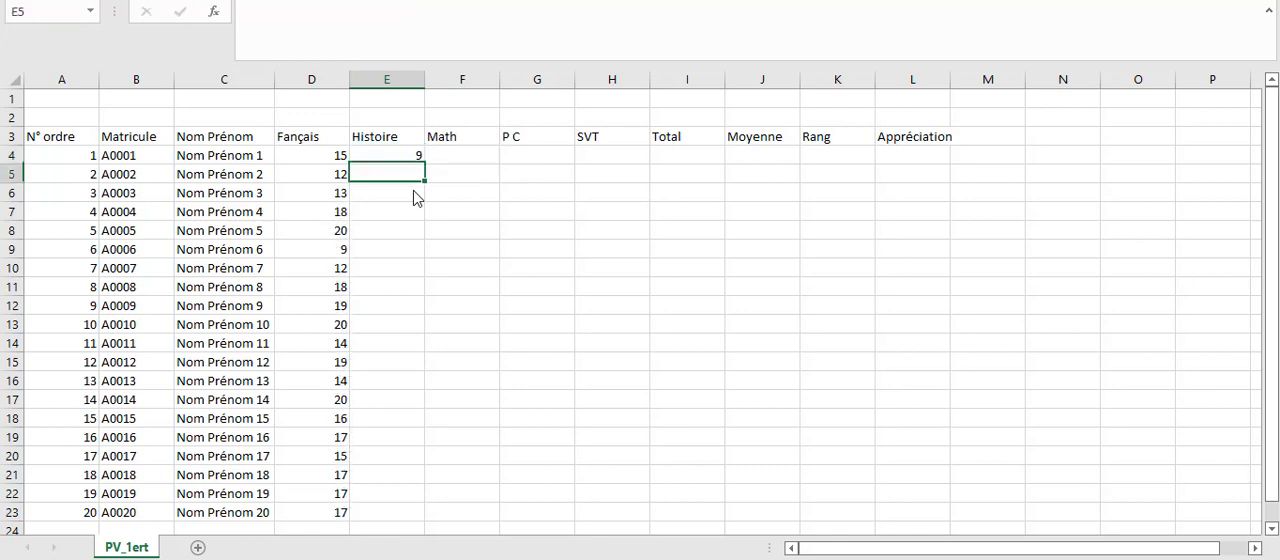
Copy the E4 formula across to F4 under Math and fill both columns down to row 23.
{"action": "left_click", "coordinate": [406, 152]}
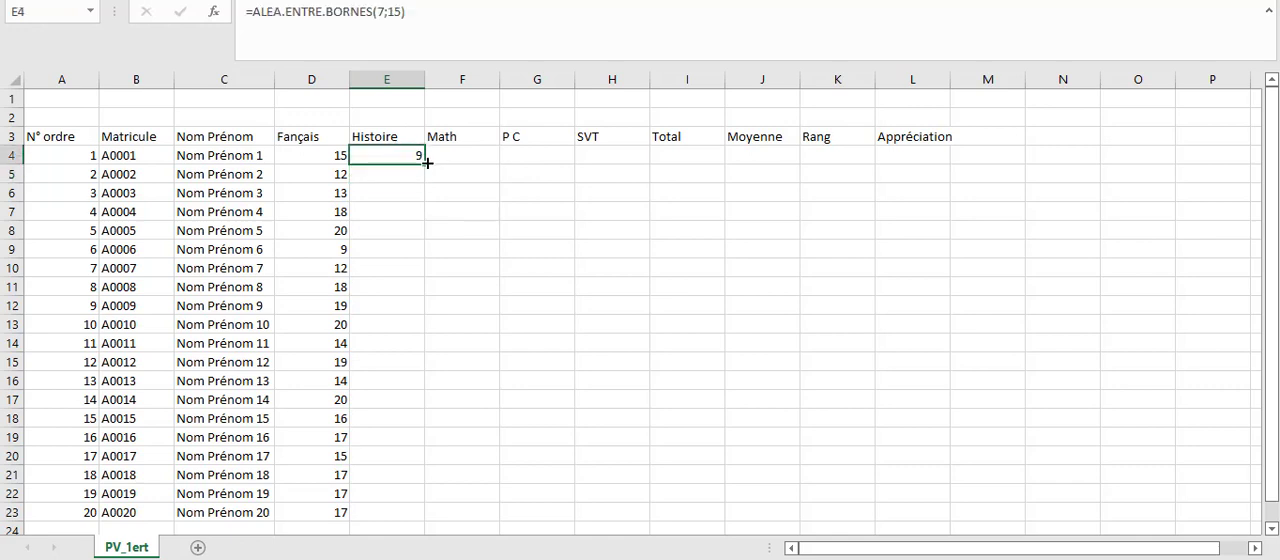
{"action": "left_click_drag", "start_coordinate": [427, 162], "coordinate": [466, 163]}
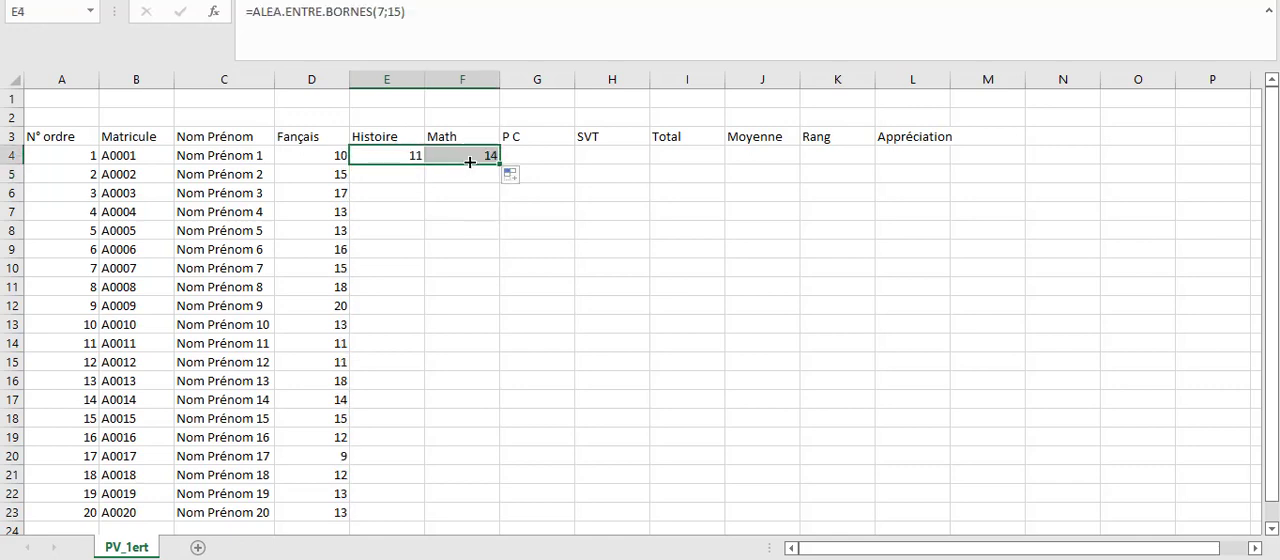
{"action": "left_click", "coordinate": [391, 152]}
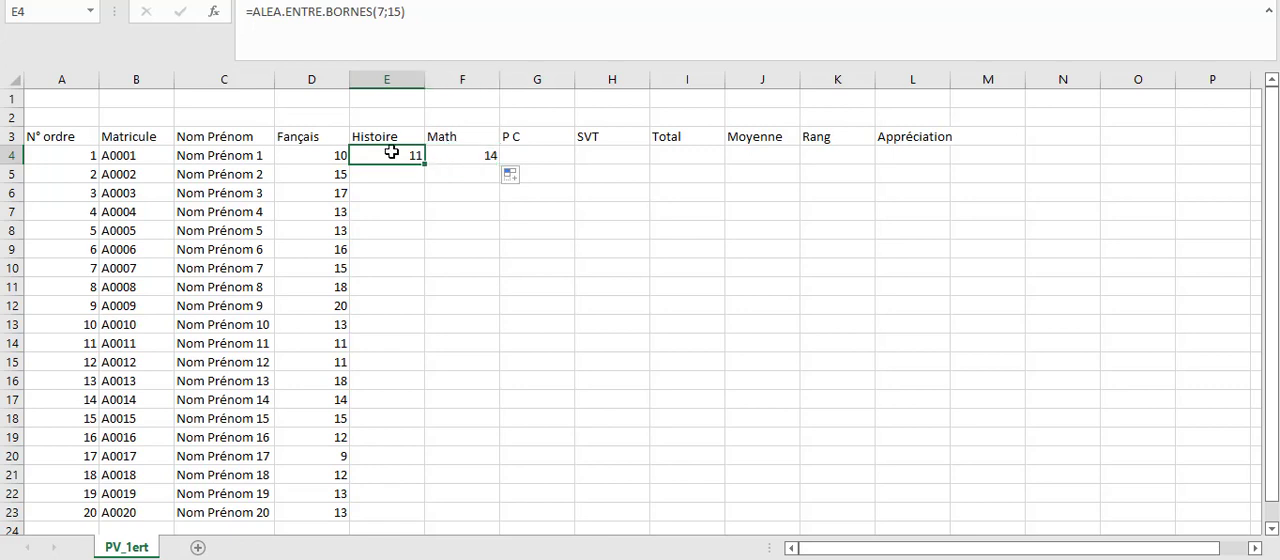
{"action": "left_click_drag", "start_coordinate": [391, 152], "coordinate": [495, 469]}
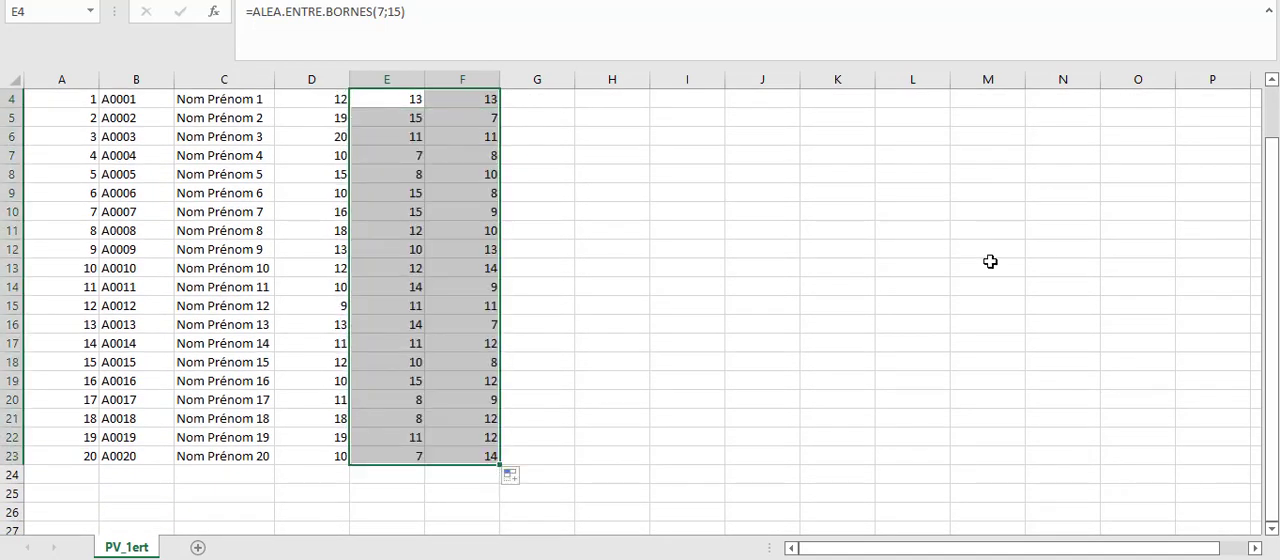
{"action": "scroll", "coordinate": [1275, 110], "scroll_direction": "up", "scroll_amount": 1}
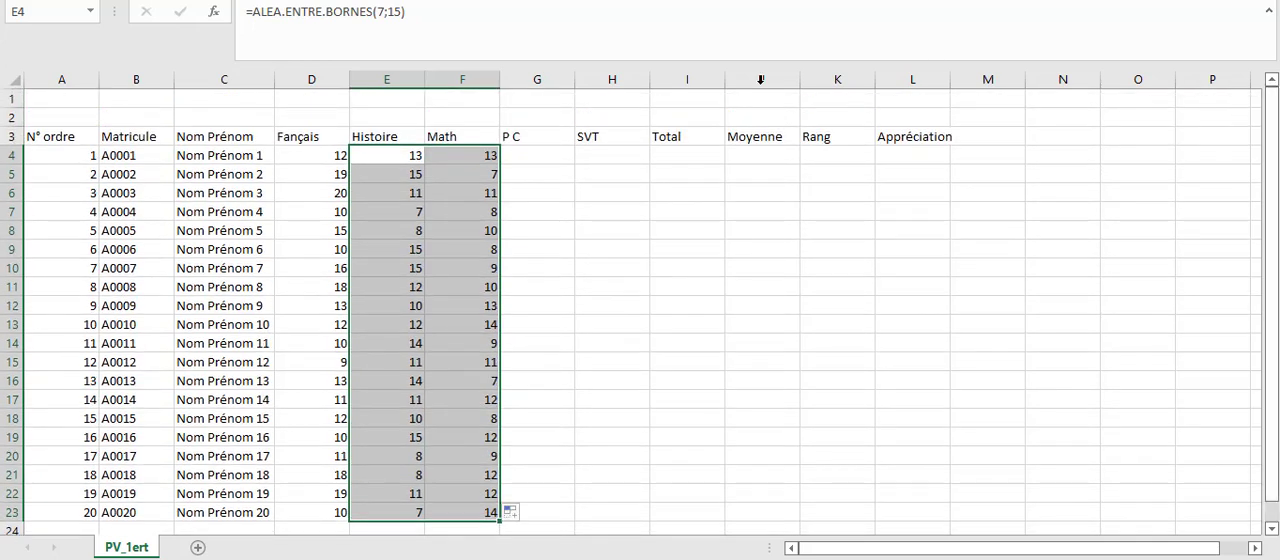
Extend the F4 formula across to G4 and H4 and fill the P C and SVT columns down to row 23.
{"action": "left_click", "coordinate": [530, 152]}
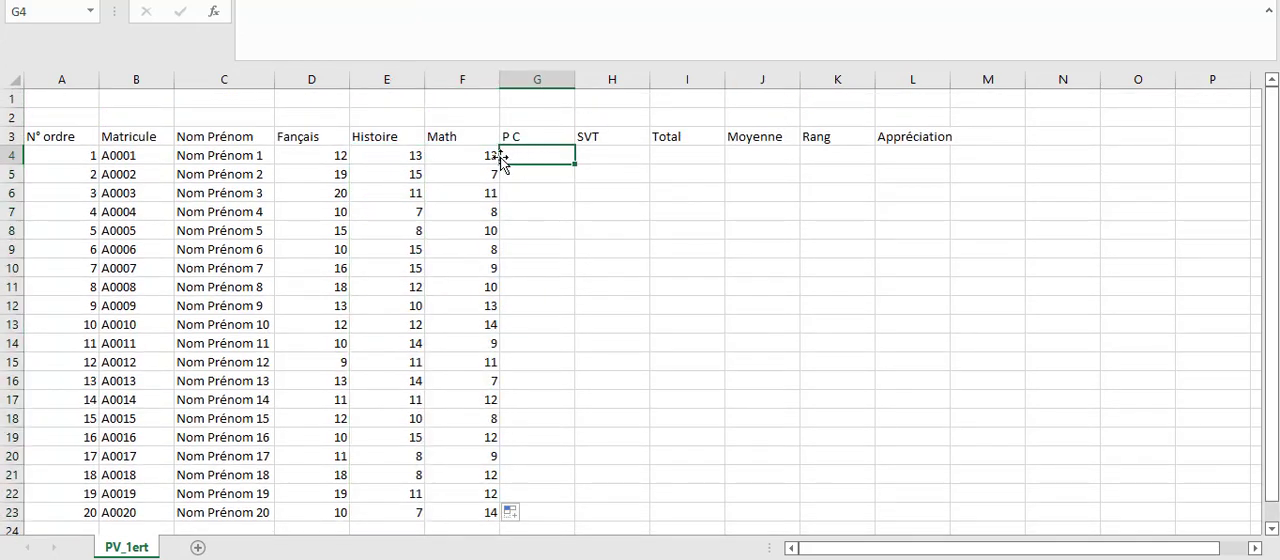
{"action": "left_click", "coordinate": [486, 153]}
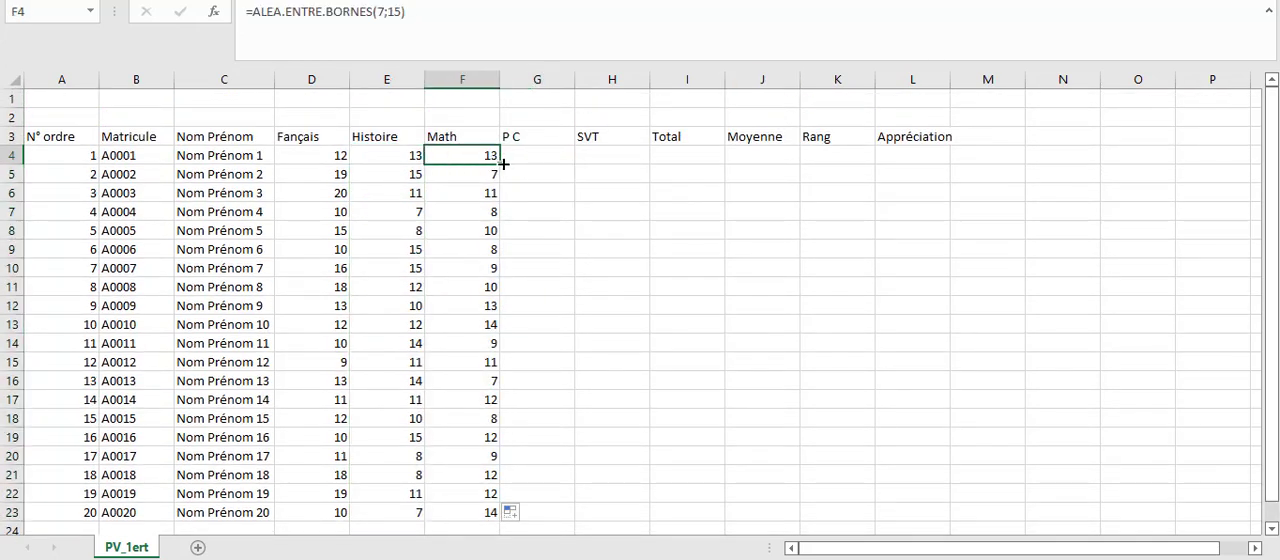
{"action": "left_click_drag", "start_coordinate": [503, 163], "coordinate": [654, 154]}
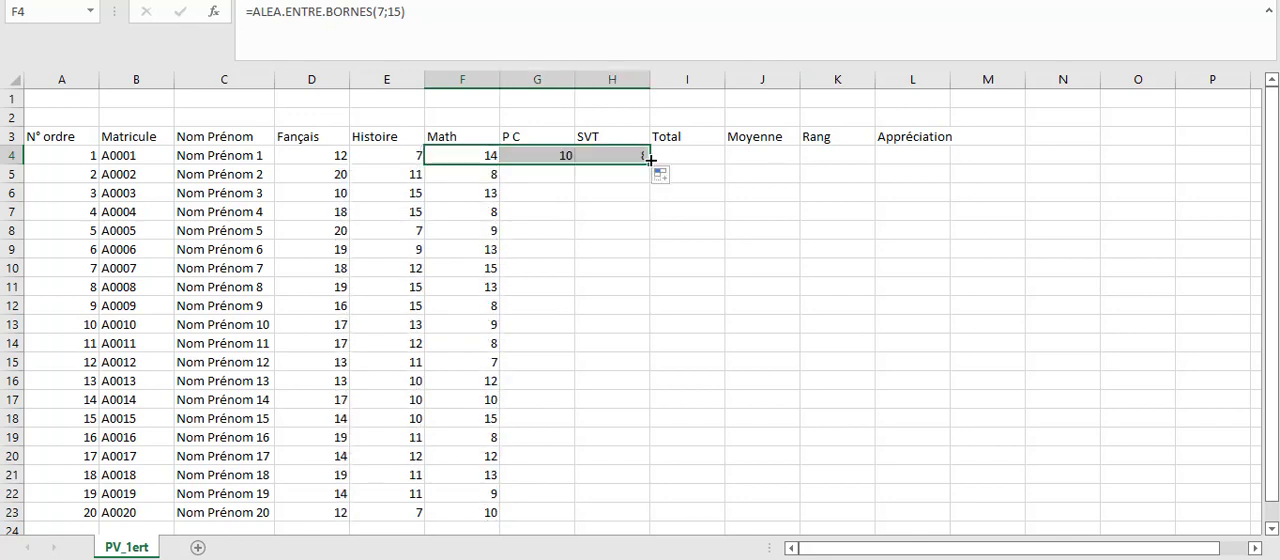
{"action": "left_click", "coordinate": [628, 153]}
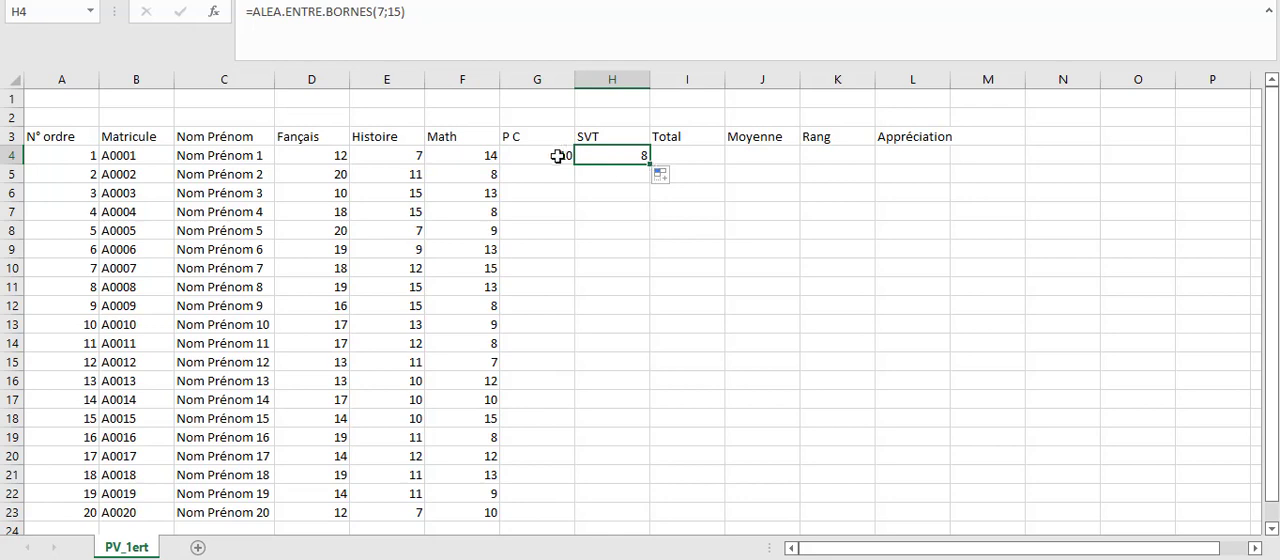
{"action": "left_click_drag", "start_coordinate": [550, 155], "coordinate": [602, 157]}
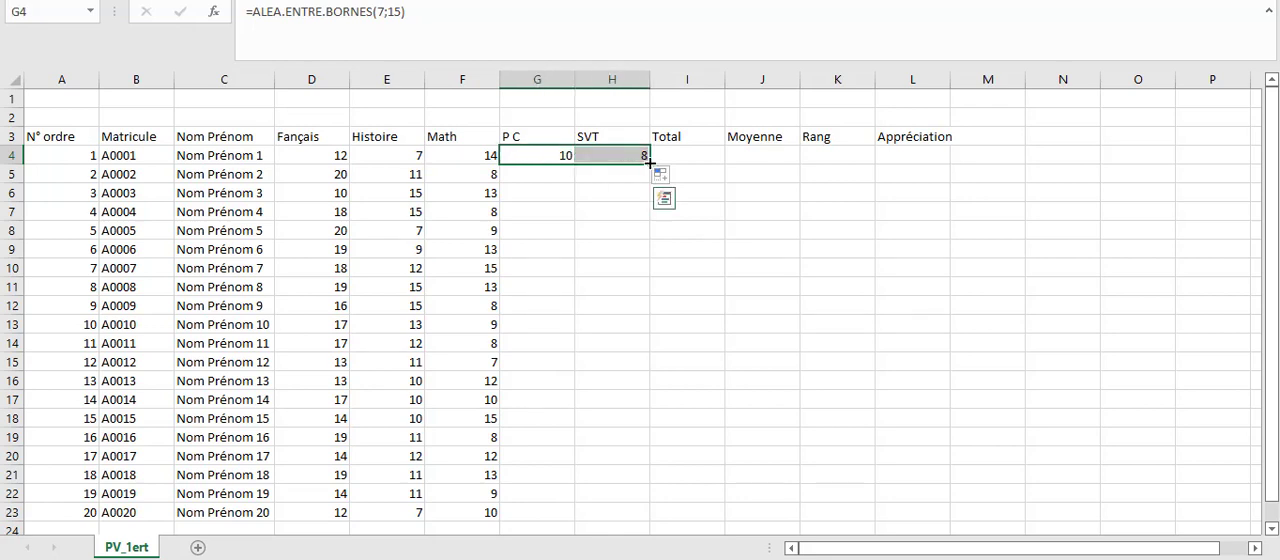
{"action": "double_click", "coordinate": [650, 162]}
{"action": "left_click", "coordinate": [491, 214]}
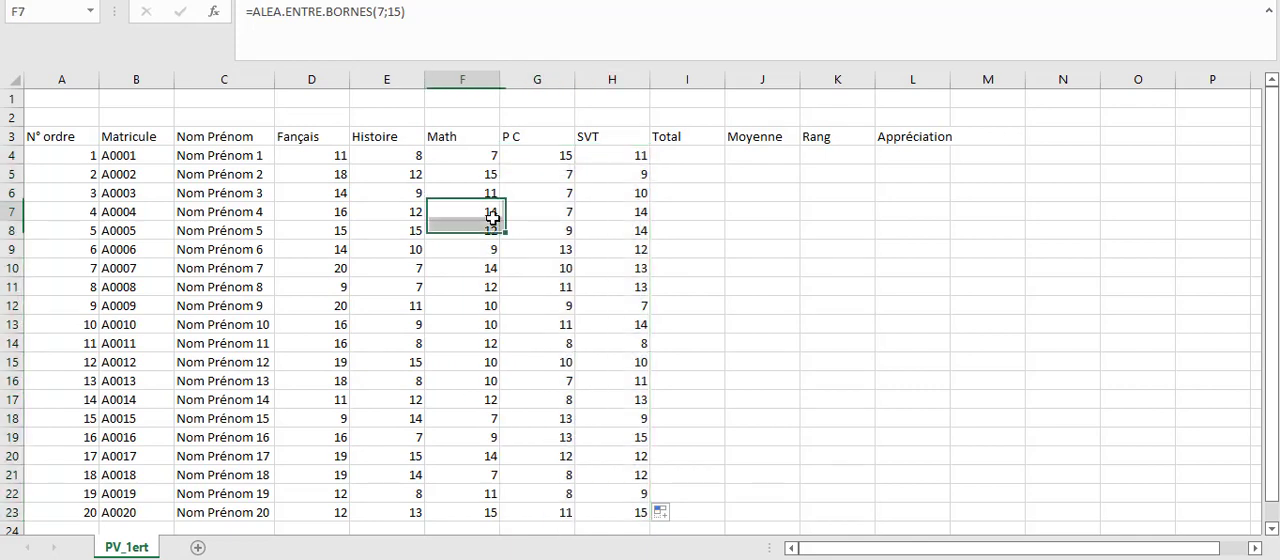
Copy the grades in D4:H23 and paste them over the same range as values only.
{"action": "left_click", "coordinate": [314, 157]}
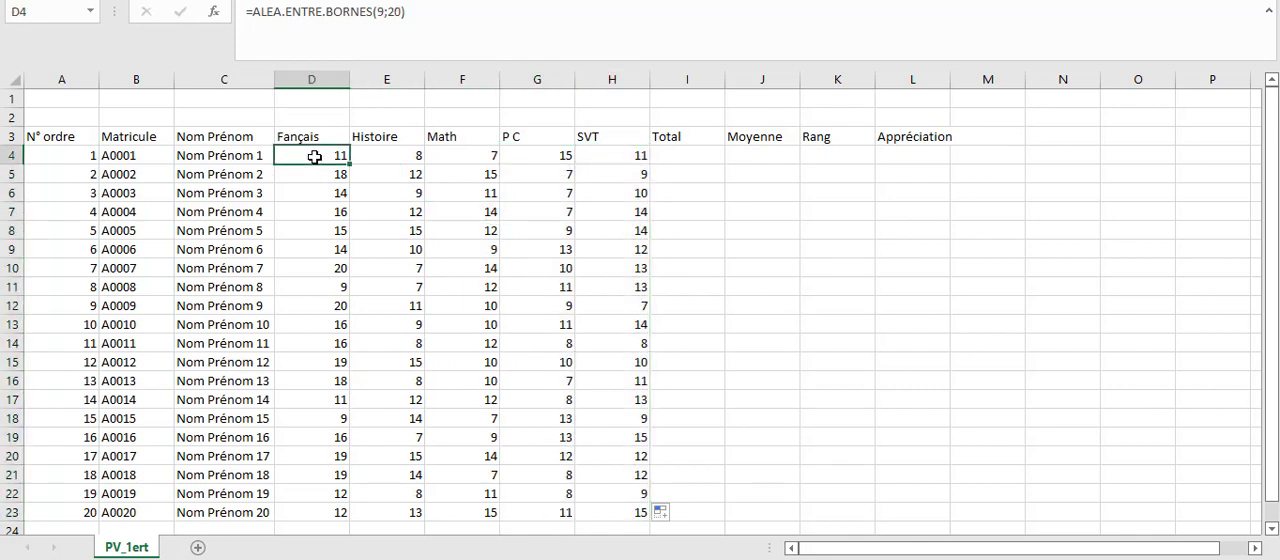
{"action": "left_click_drag", "start_coordinate": [314, 157], "coordinate": [630, 515]}
{"action": "right_click", "coordinate": [583, 470]}
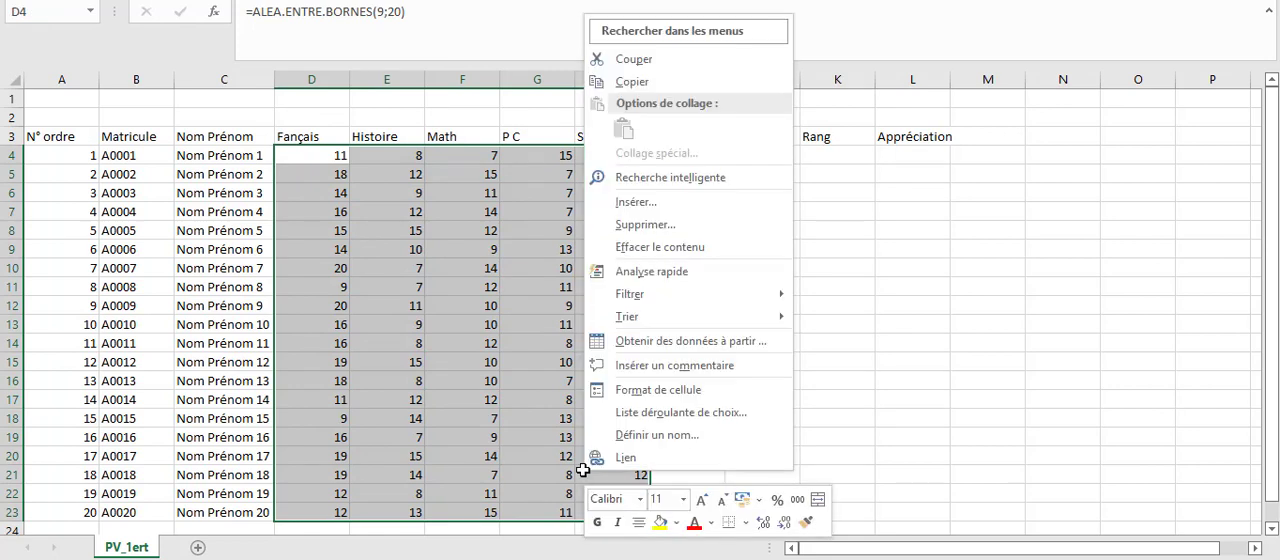
{"action": "left_click", "coordinate": [633, 82]}
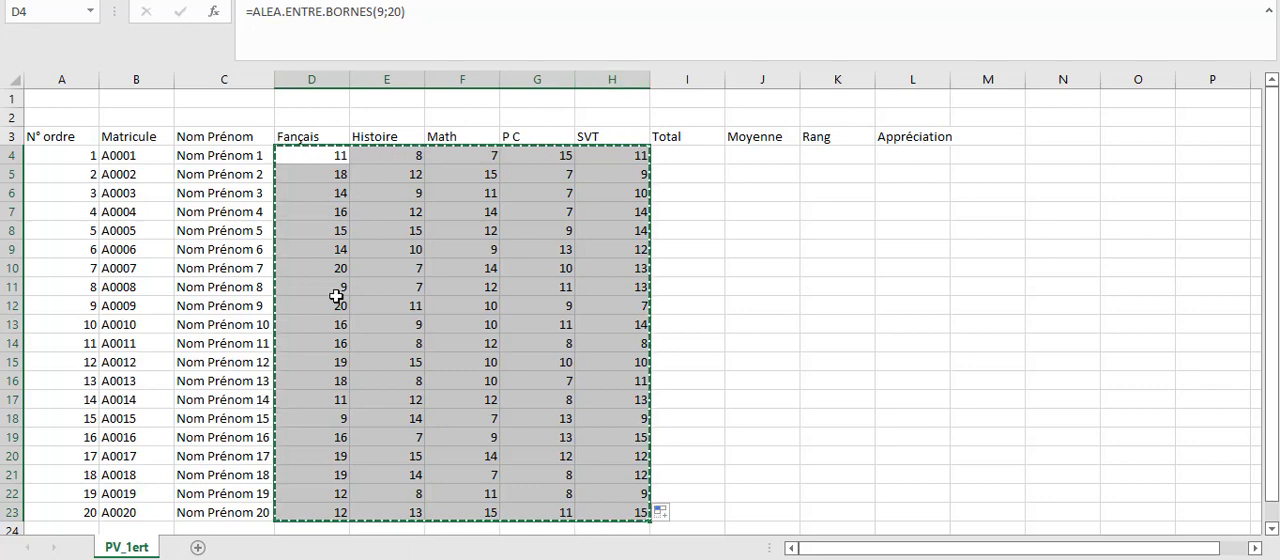
{"action": "right_click", "coordinate": [306, 151]}
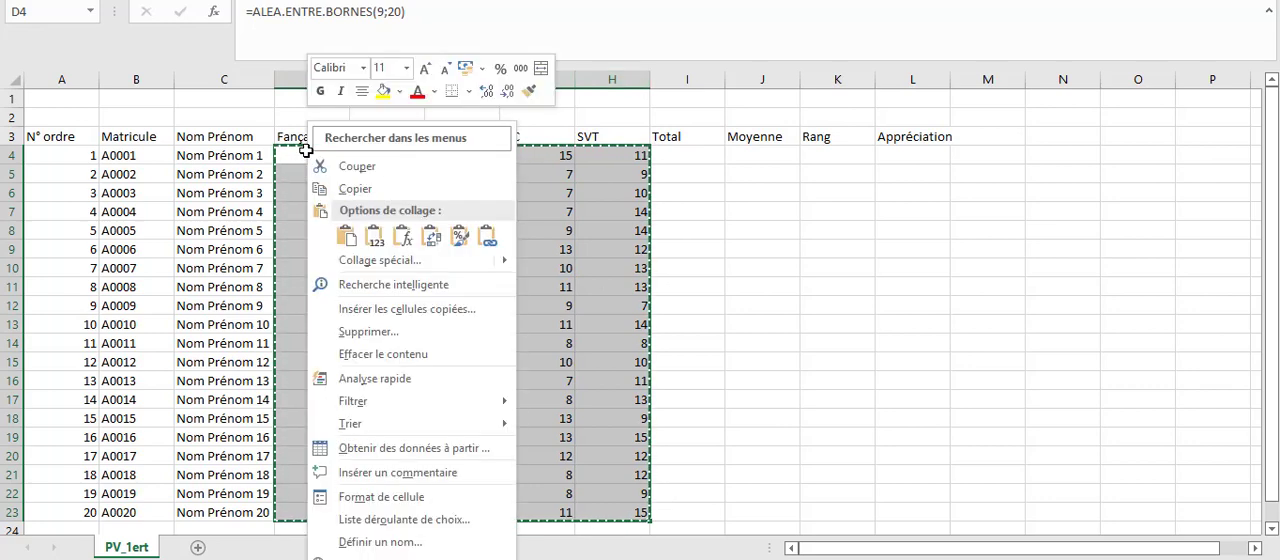
{"action": "left_click", "coordinate": [375, 240]}
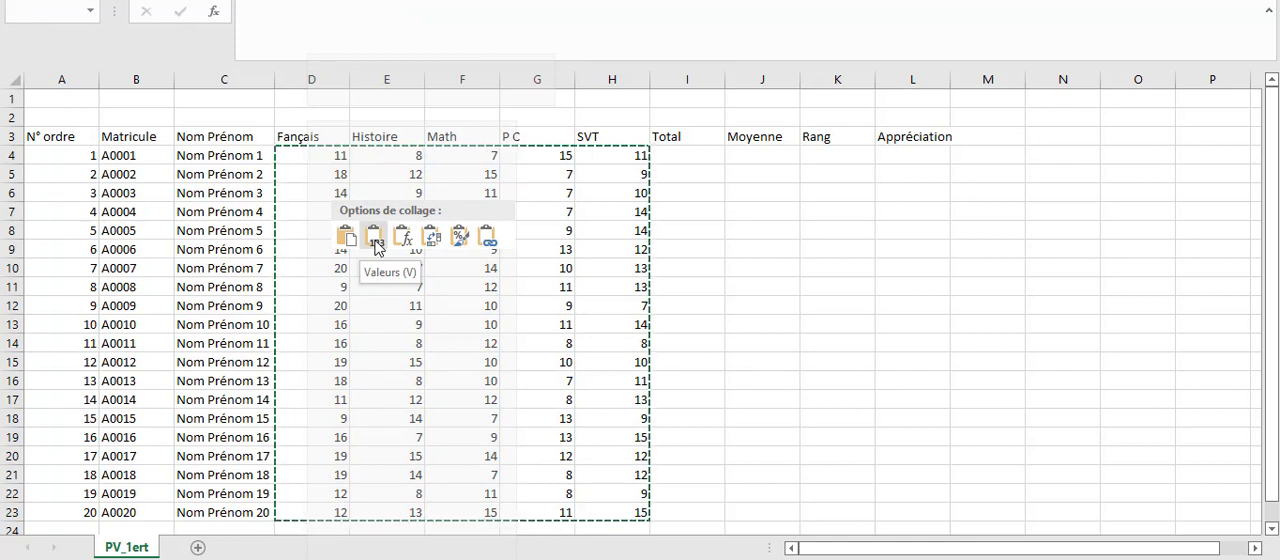
Paste the copied grades as values only over D4:H23 and check the contents of several cells in row 4.
{"action": "left_click", "coordinate": [374, 242]}
{"action": "left_click", "coordinate": [374, 242]}
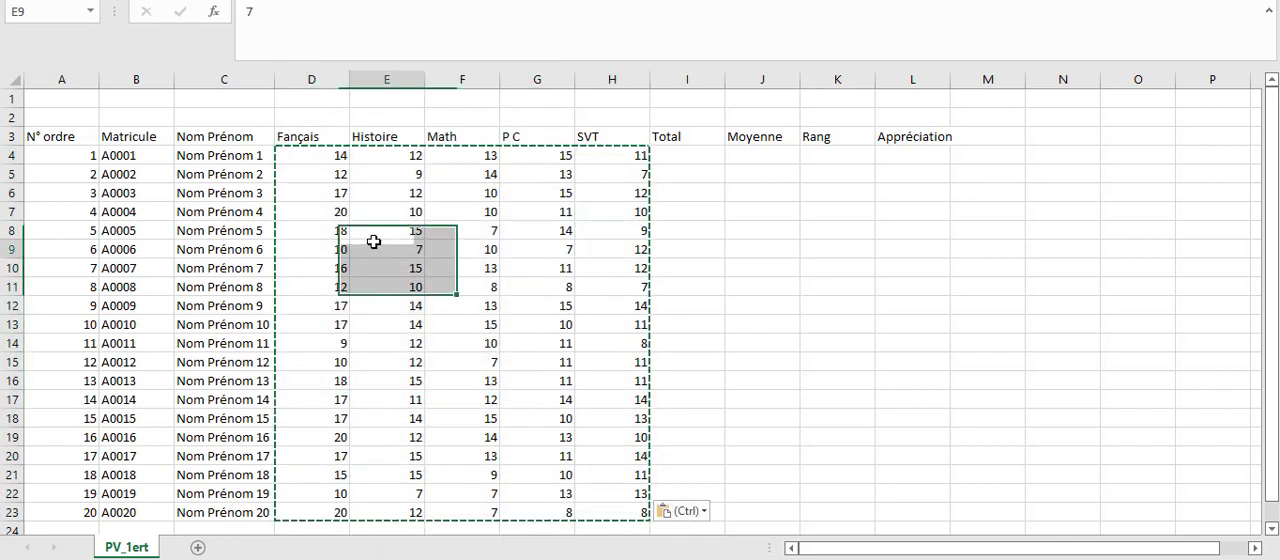
{"action": "left_click", "coordinate": [360, 193]}
{"action": "left_click", "coordinate": [334, 164]}
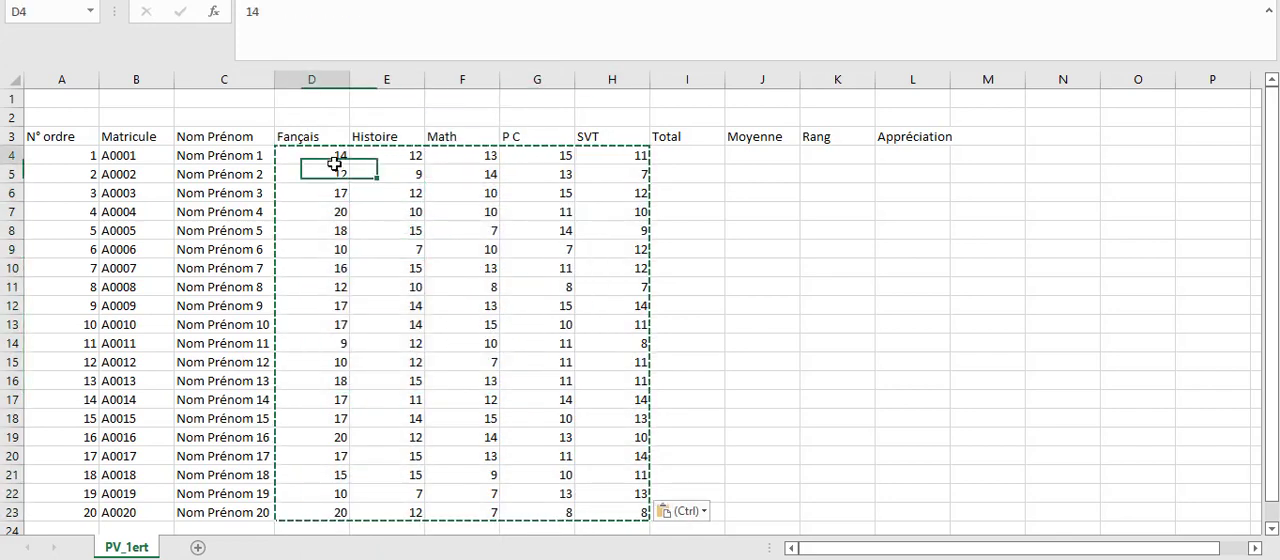
{"action": "left_click", "coordinate": [386, 155]}
{"action": "left_click", "coordinate": [549, 150]}
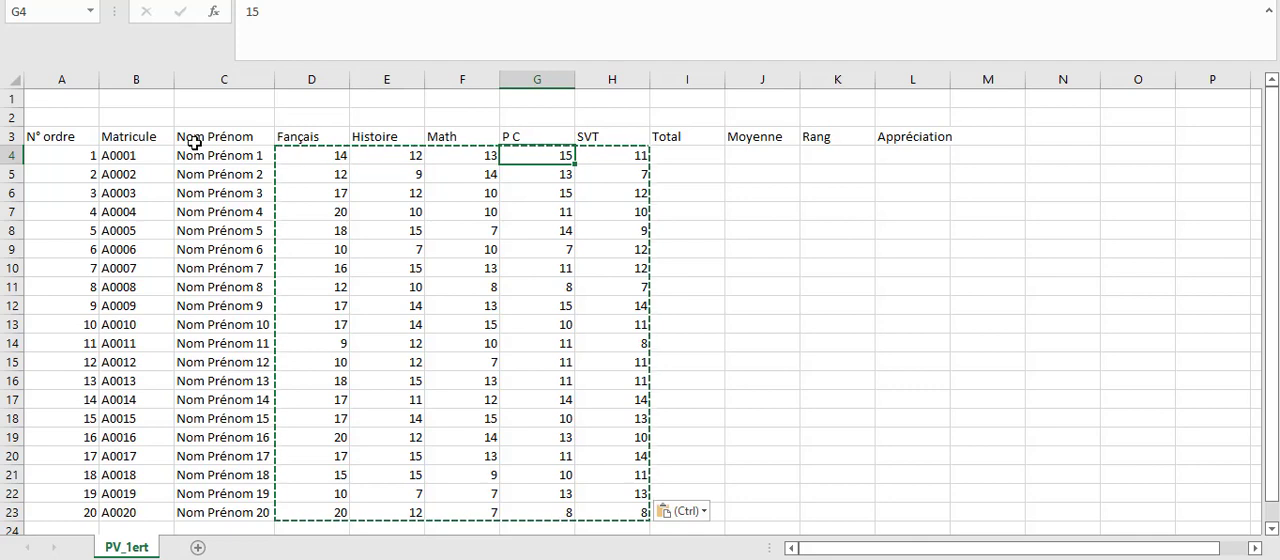
{"action": "left_click", "coordinate": [57, 133]}
{"action": "mouse_move", "coordinate": [57, 133]}
{"action": "left_mouse_down"}
{"action": "mouse_move", "coordinate": [150, 195]}
{"action": "mouse_move", "coordinate": [210, 205]}
{"action": "left_mouse_up"}
{"action": "left_click", "coordinate": [110, 171]}
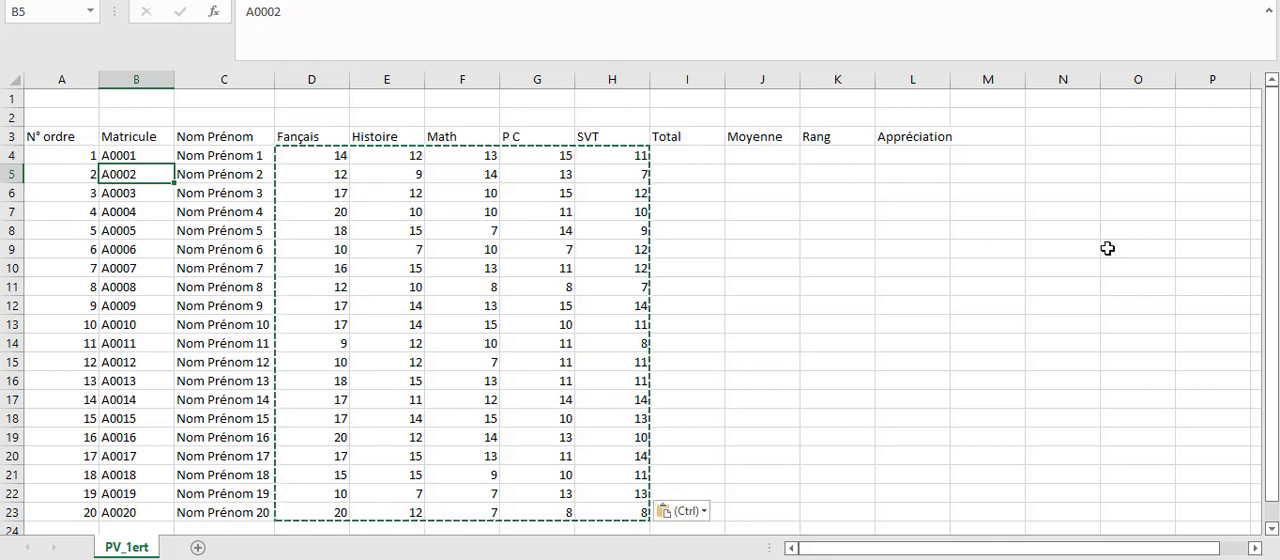
Hide the worksheet gridlines.
{"action": "left_click", "coordinate": [1004, 268]}
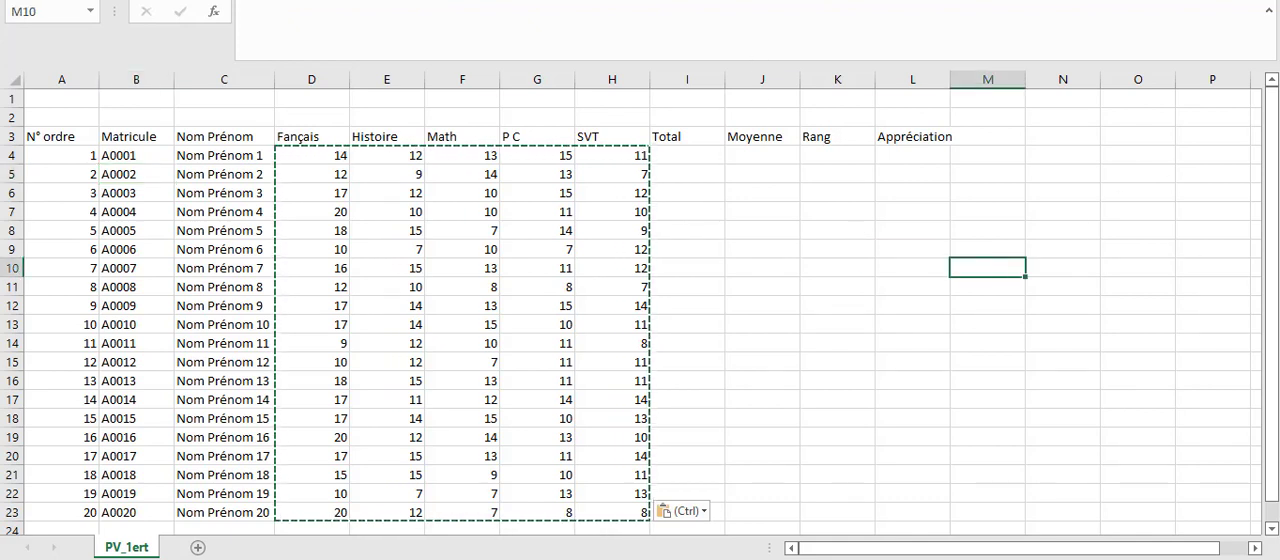
{"action": "left_click", "coordinate": [470, 0]}
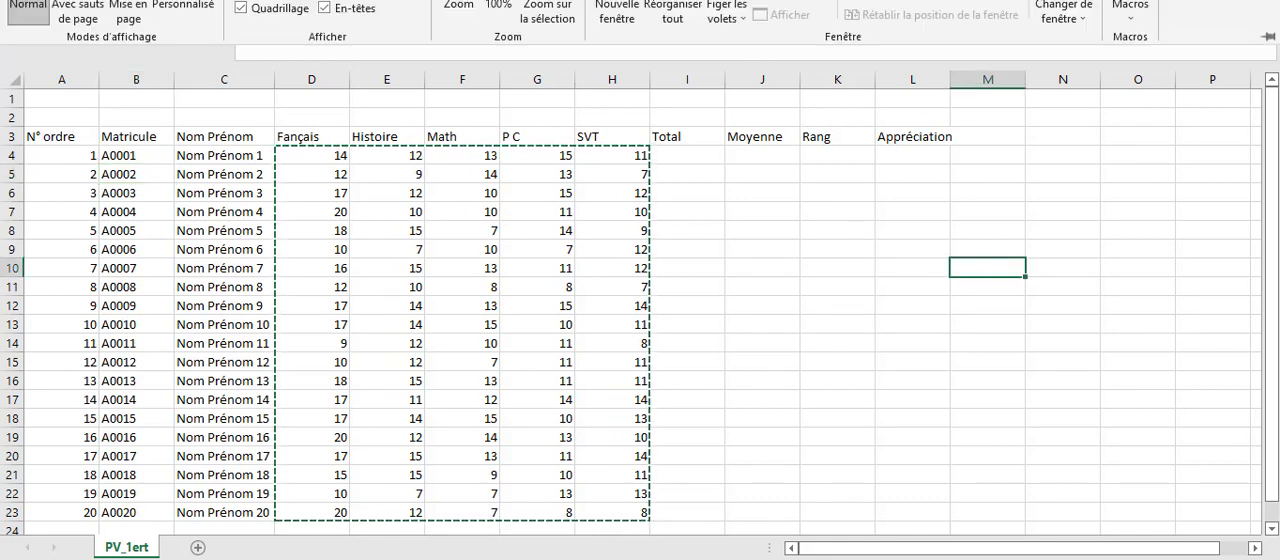
{"action": "left_click", "coordinate": [270, 8]}
{"action": "left_click", "coordinate": [330, 260]}
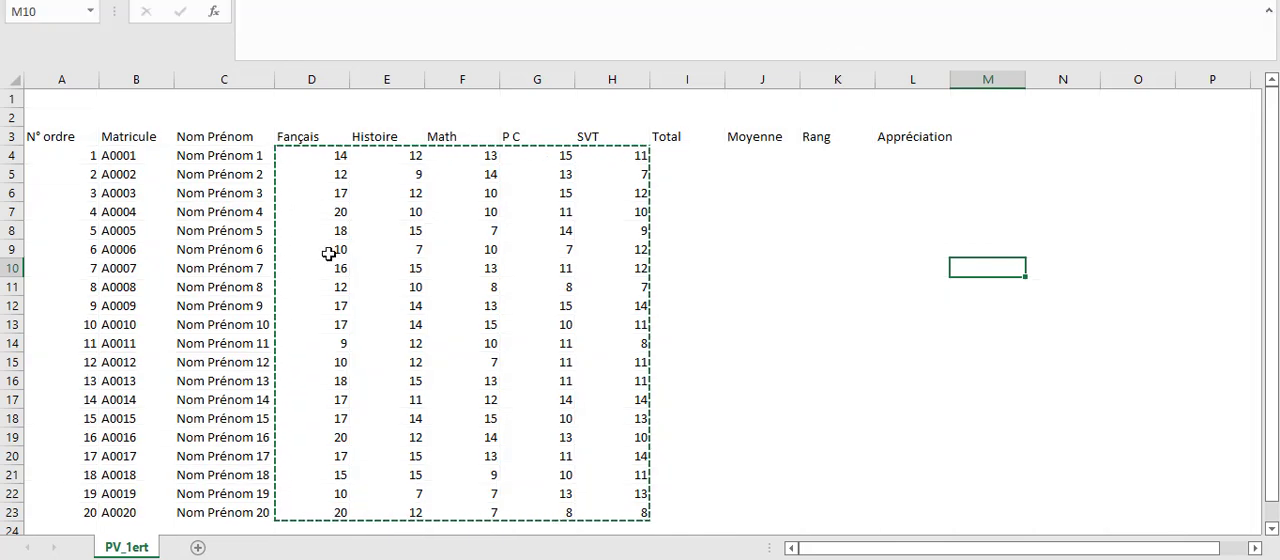
{"action": "left_click", "coordinate": [722, 268]}
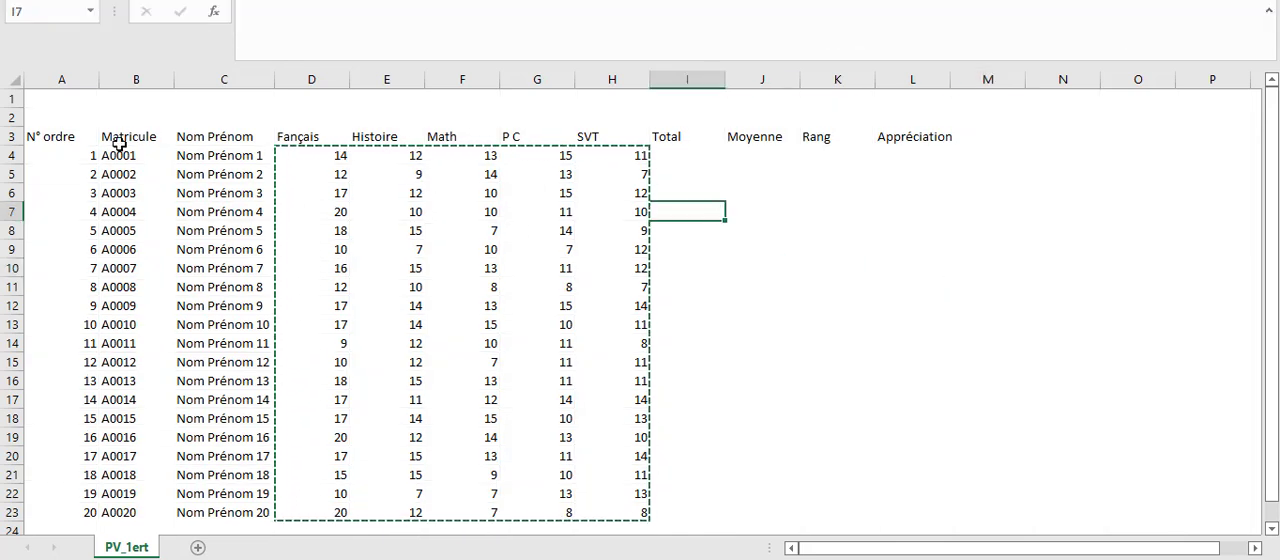
Apply all borders to the whole grade table in A3:L23.
{"action": "left_click", "coordinate": [45, 131]}
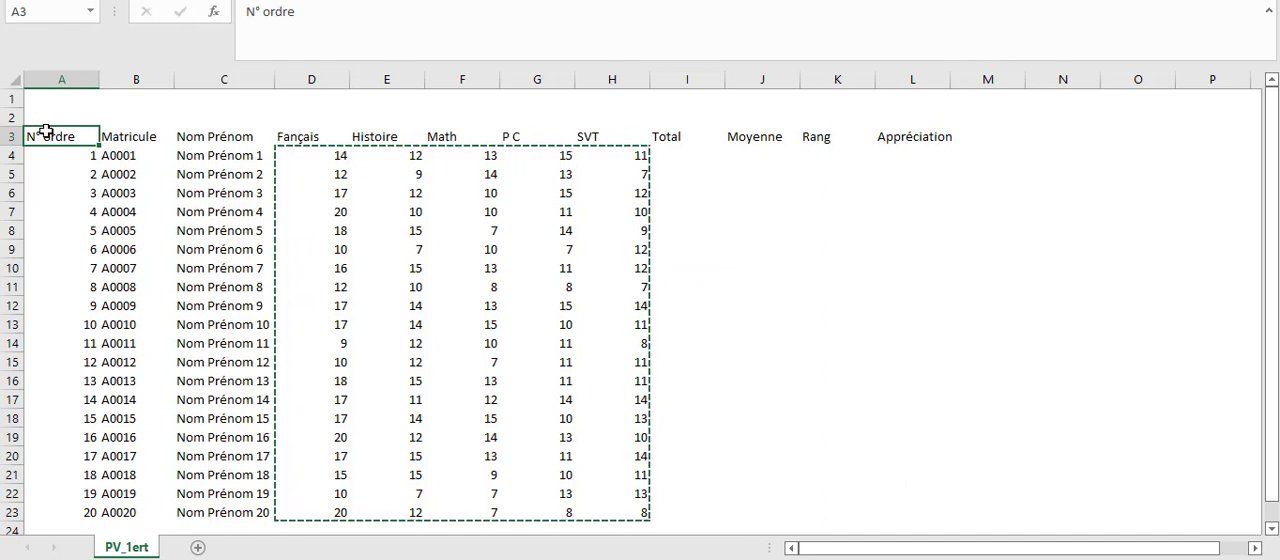
{"action": "left_click_drag", "start_coordinate": [45, 131], "coordinate": [930, 507]}
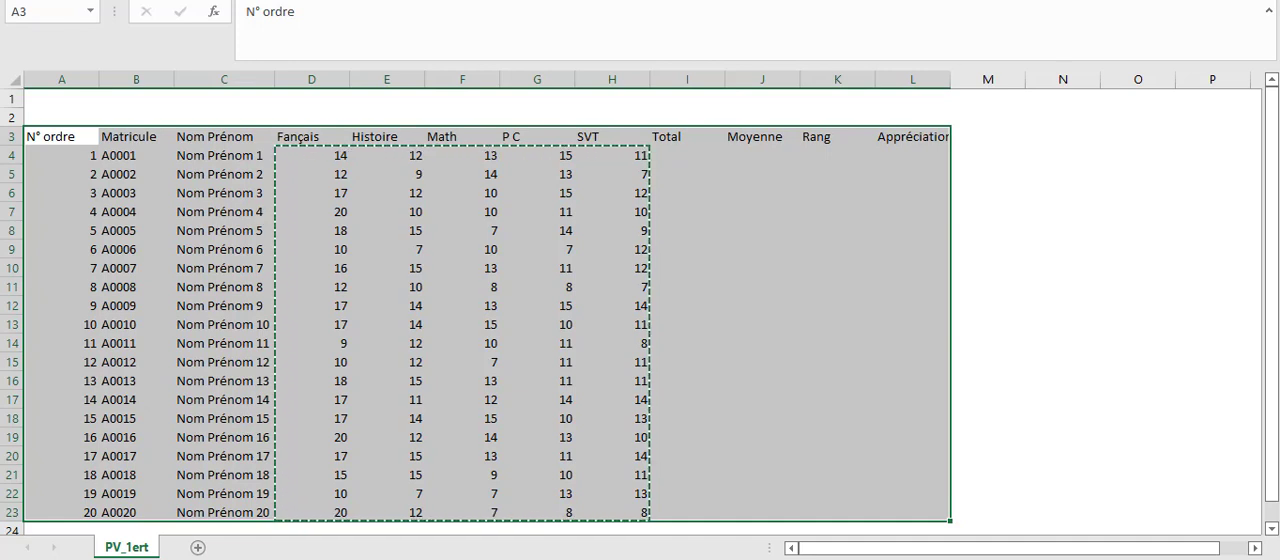
{"action": "left_click", "coordinate": [80, 0]}
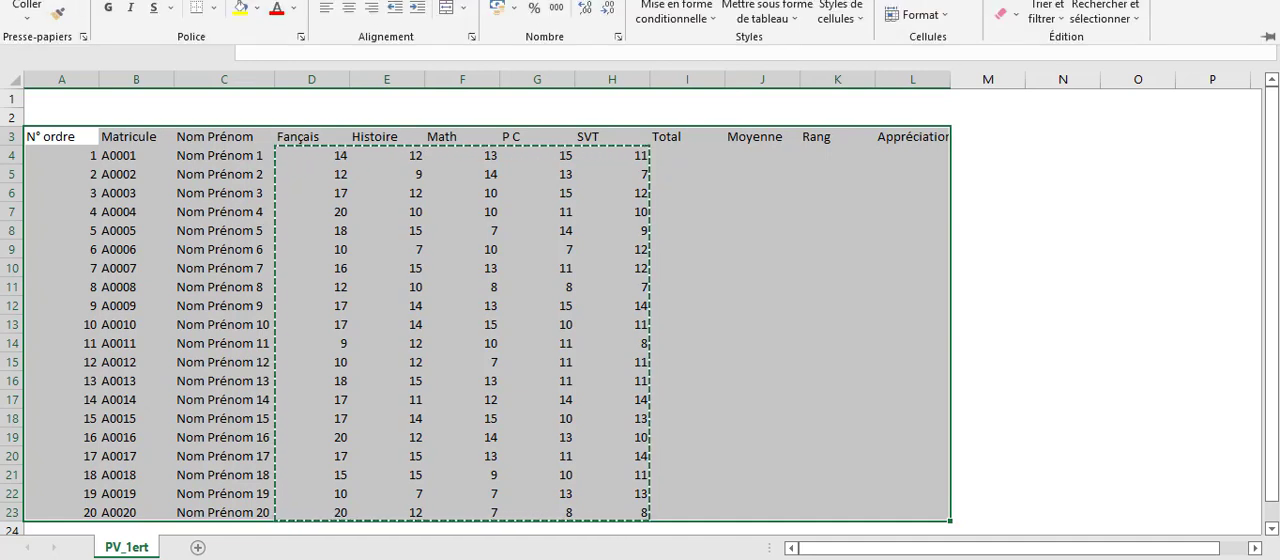
{"action": "left_click", "coordinate": [214, 8]}
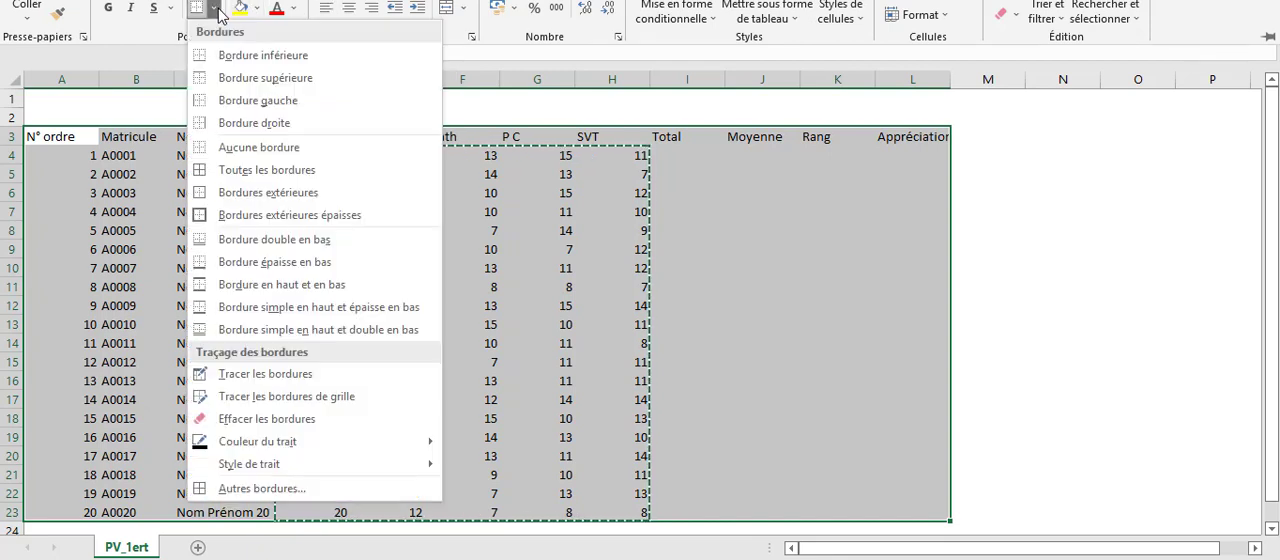
{"action": "left_click", "coordinate": [243, 174]}
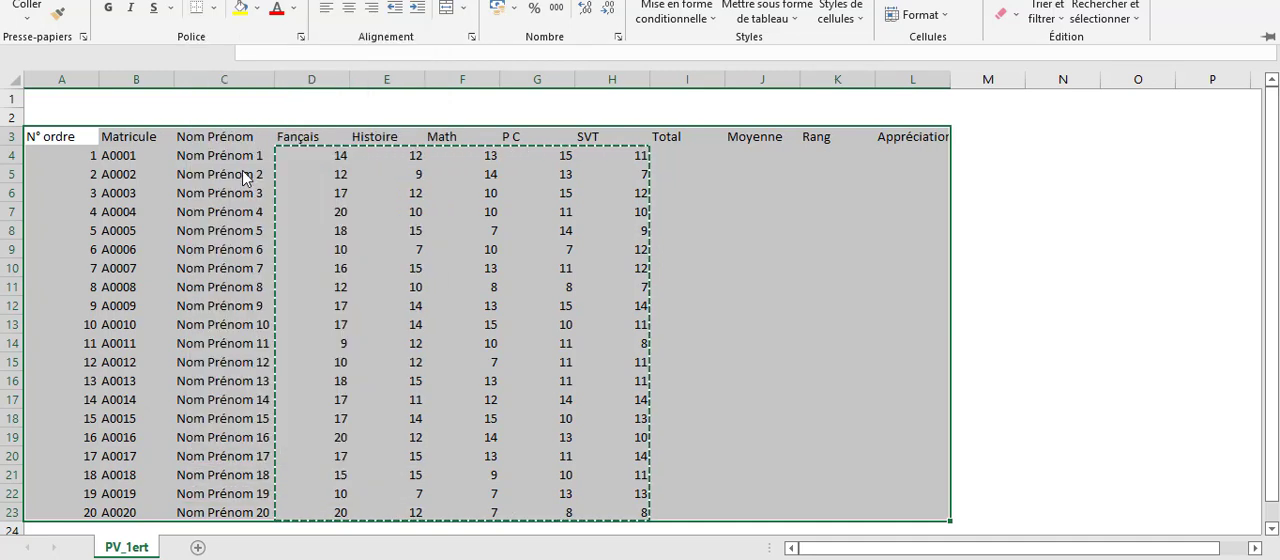
{"action": "left_click", "coordinate": [844, 208]}
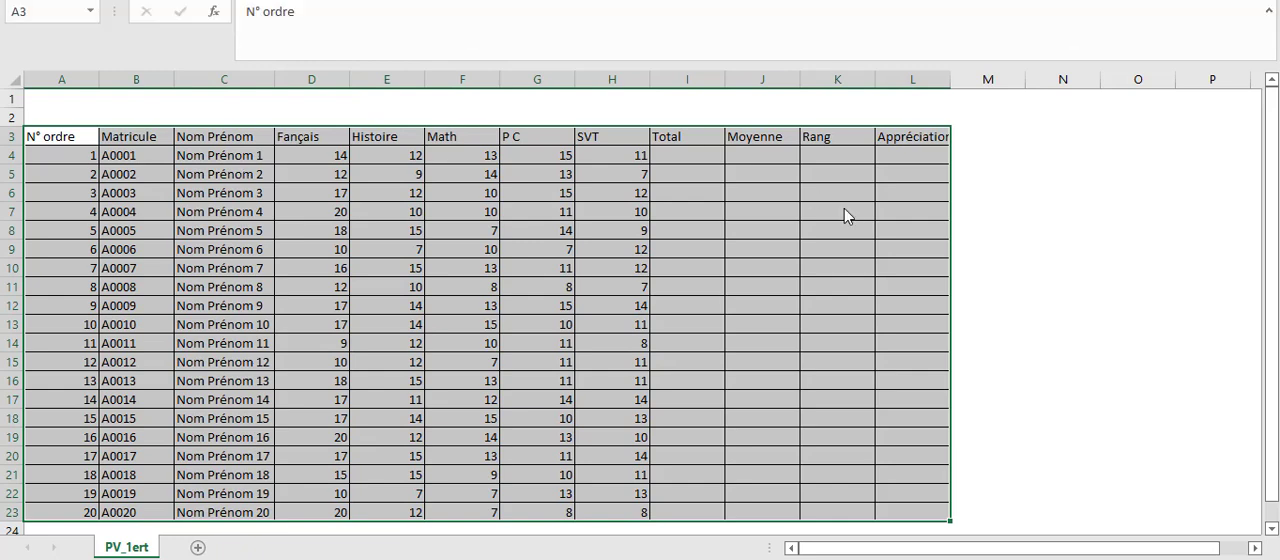
{"action": "left_click", "coordinate": [486, 249]}
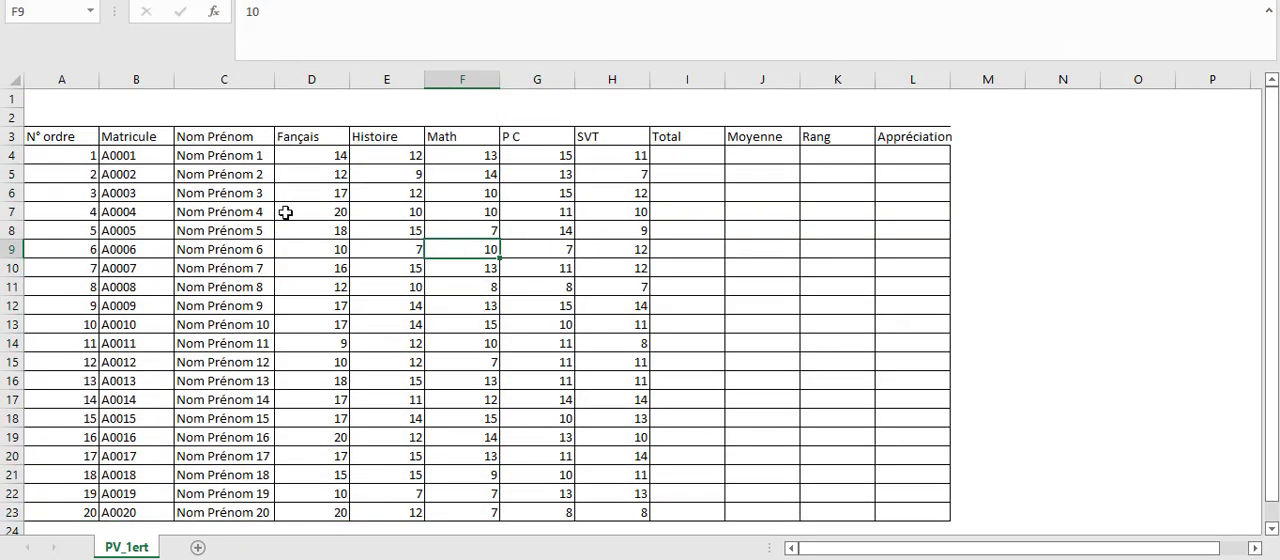
Select cell I4, the first student's cell in the Total column.
{"action": "left_click", "coordinate": [57, 138]}
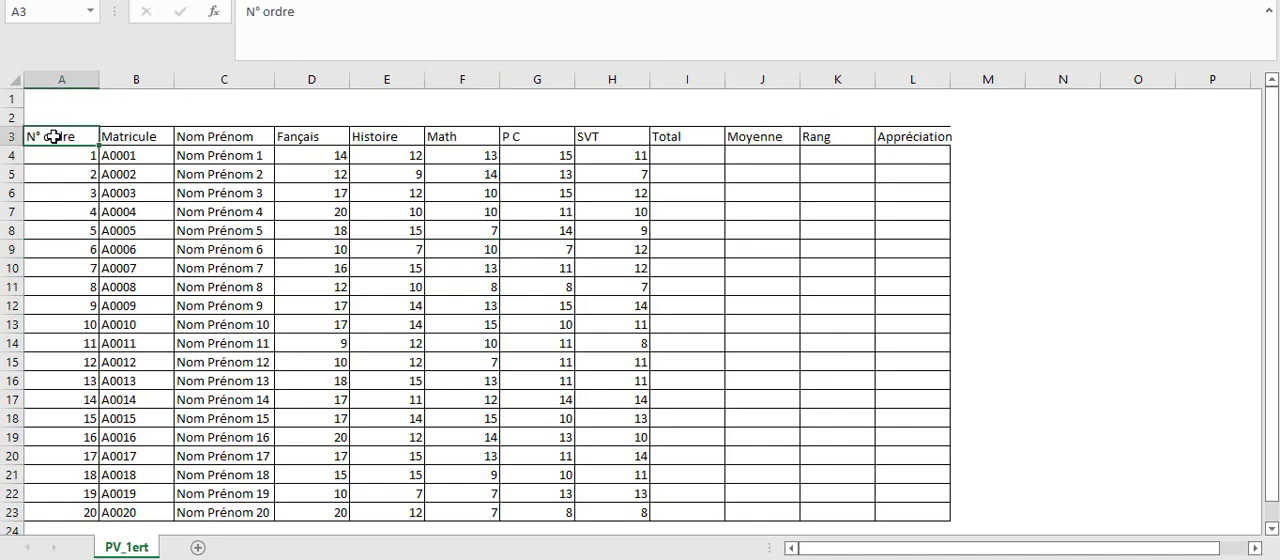
{"action": "left_click", "coordinate": [190, 182]}
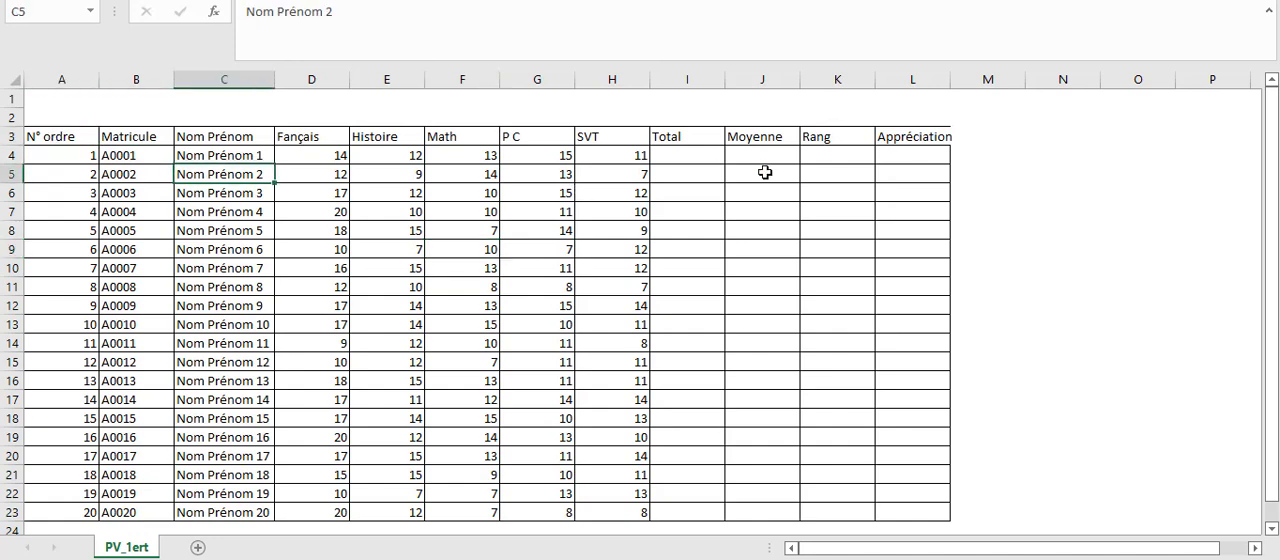
{"action": "left_click", "coordinate": [683, 151]}
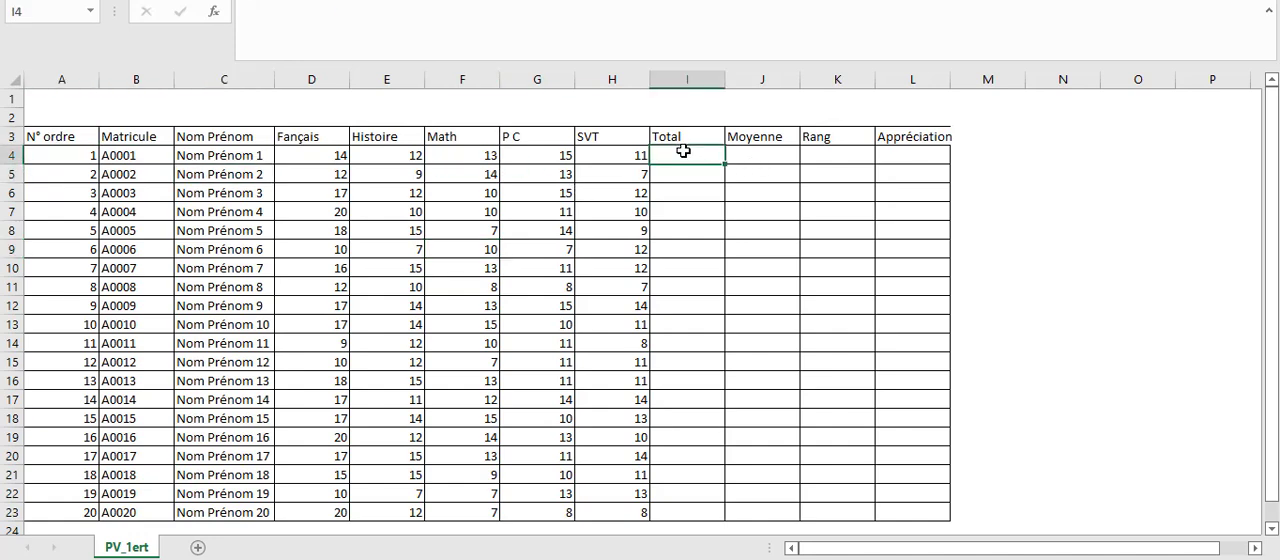